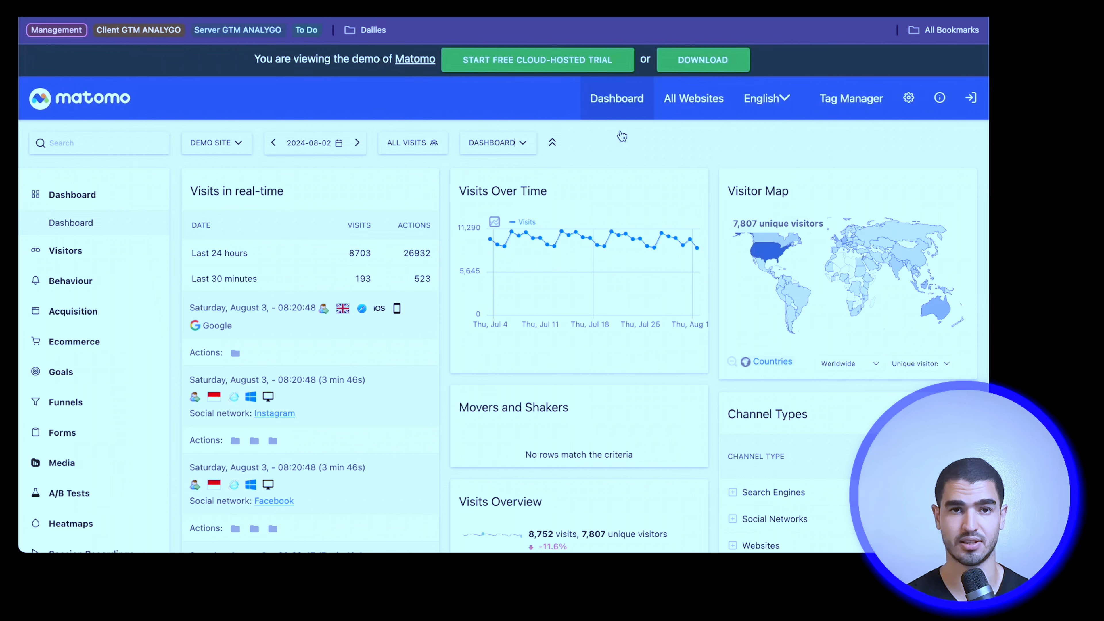
Step: Look over the dashboard's widgets and the visitor details in the real-time visits list
scroll(101, 200, down, 10)
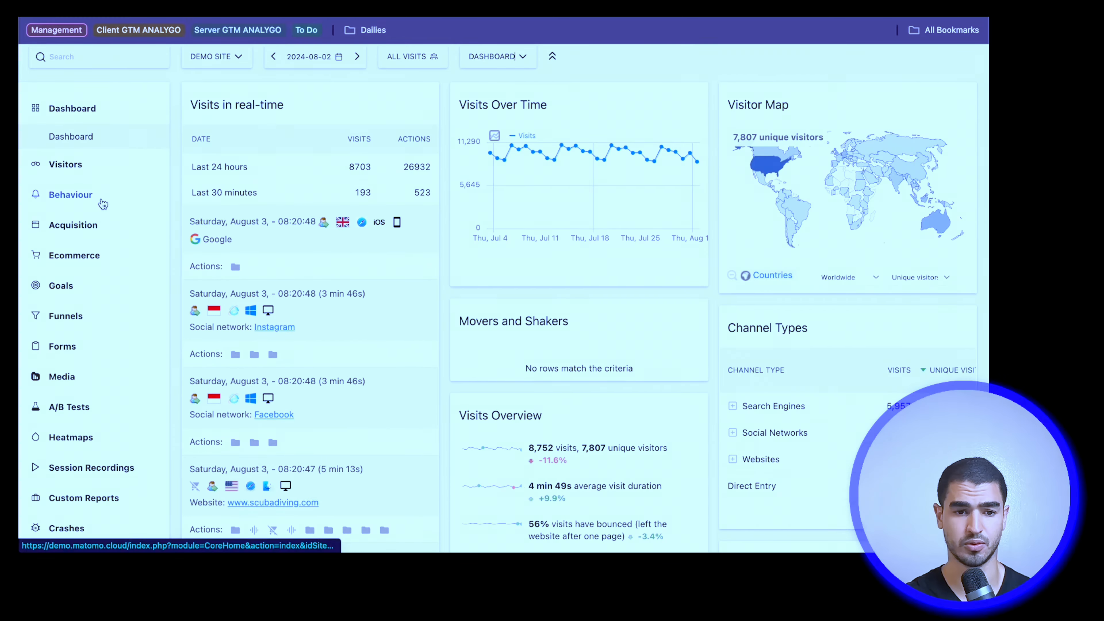
scroll(101, 203, up, 10)
scroll(54, 104, down, 3)
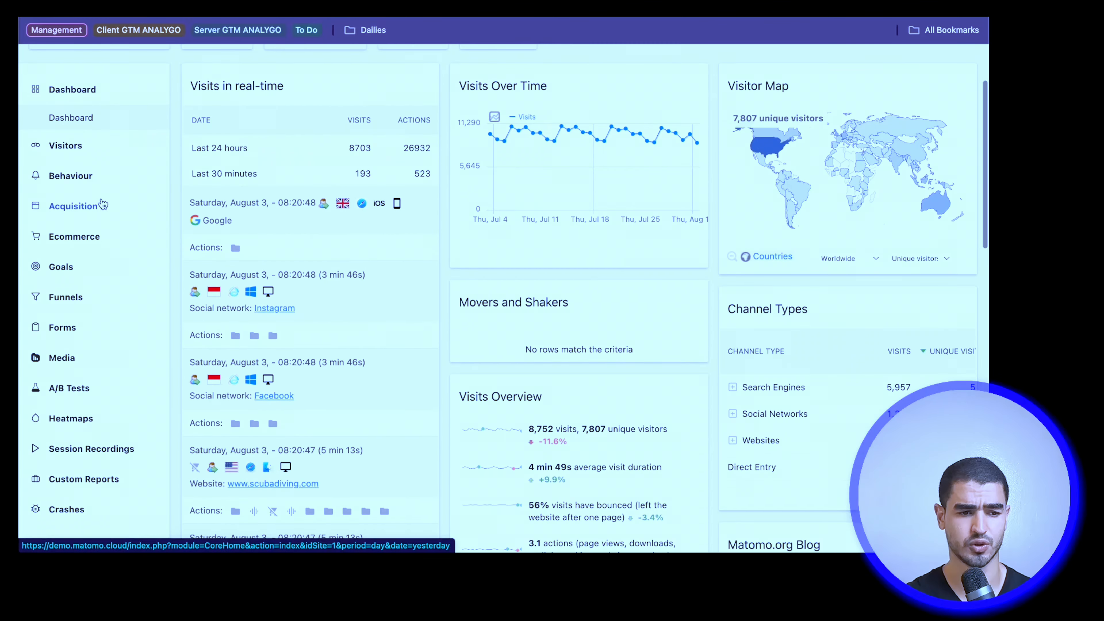
mouse_move(192, 351)
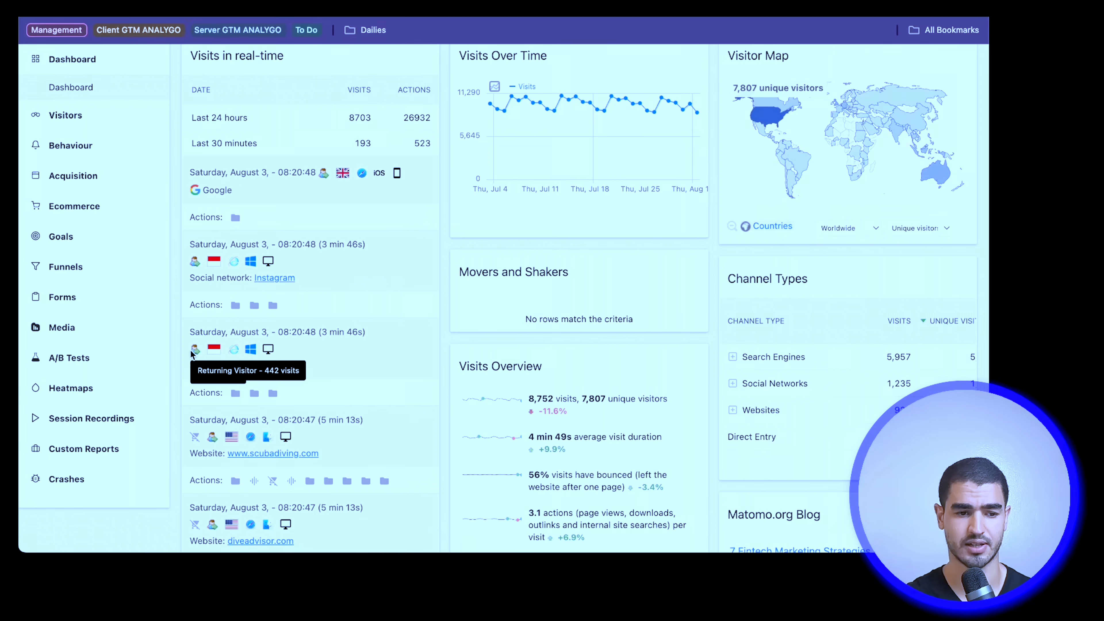
scroll(190, 349, up, 3)
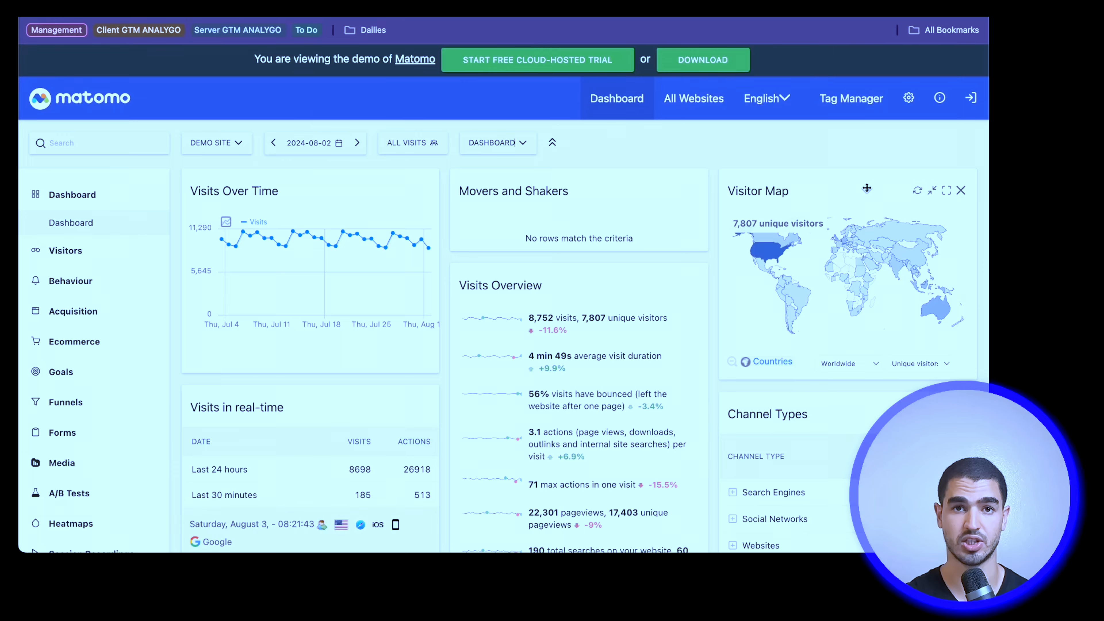
Step: Add the custom report widget "Country by New/returning with a filter" to the dashboard
scroll(866, 188, down, 1)
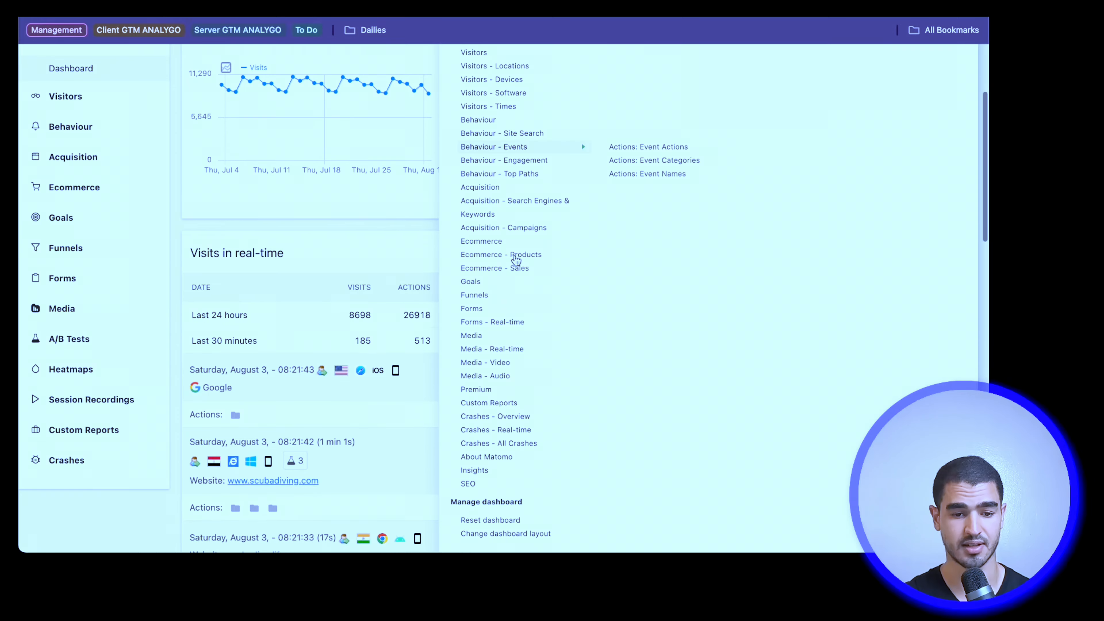
mouse_move(515, 258)
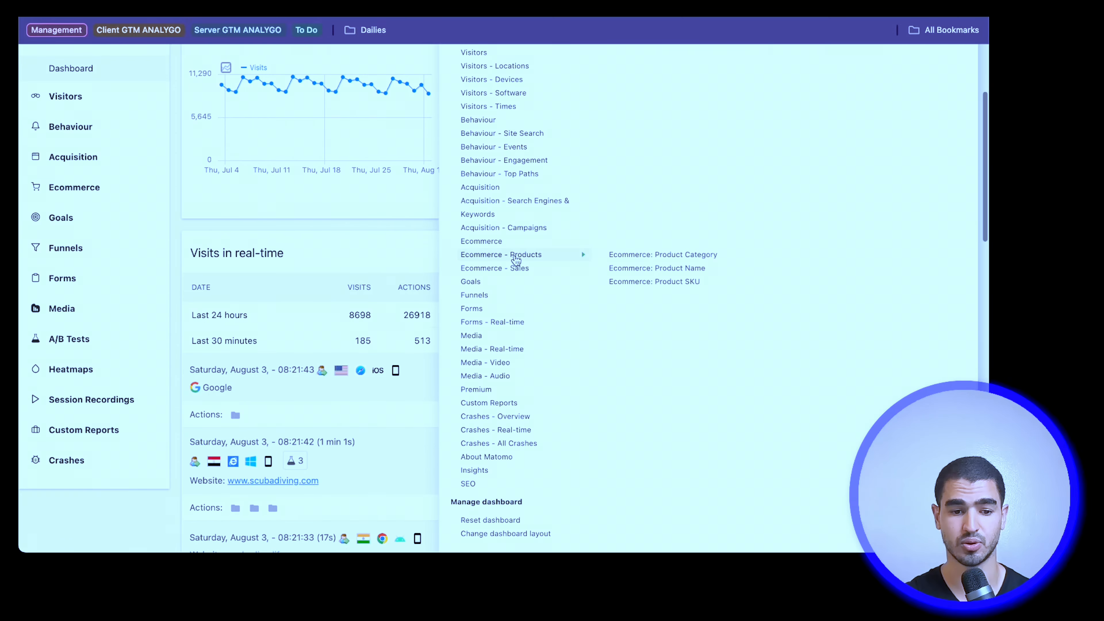
scroll(517, 418, down, 2)
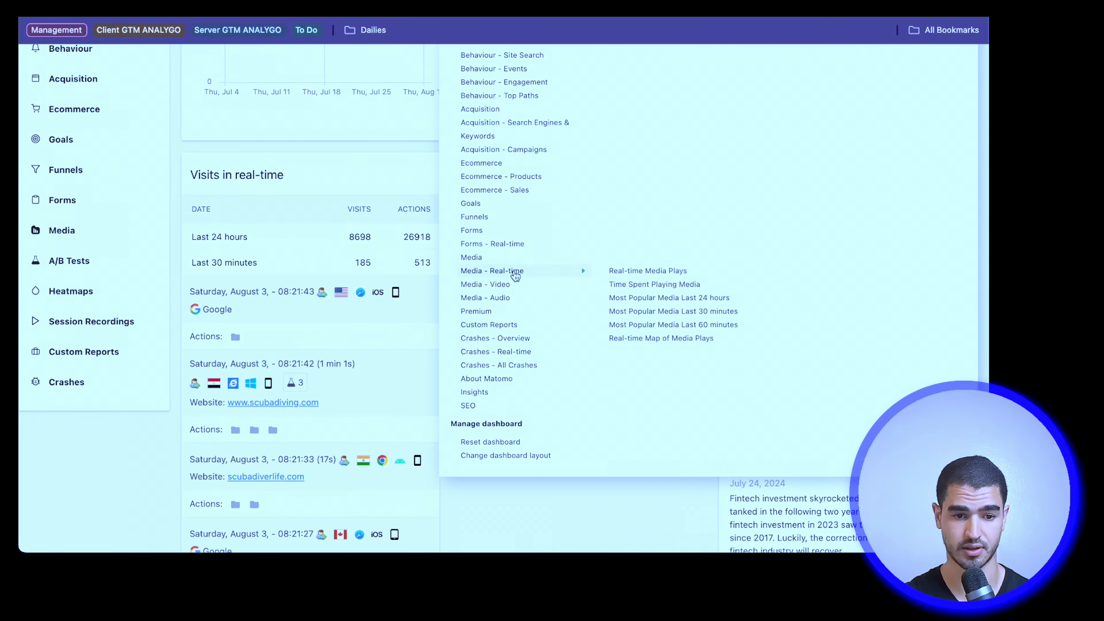
mouse_move(515, 325)
mouse_move(663, 339)
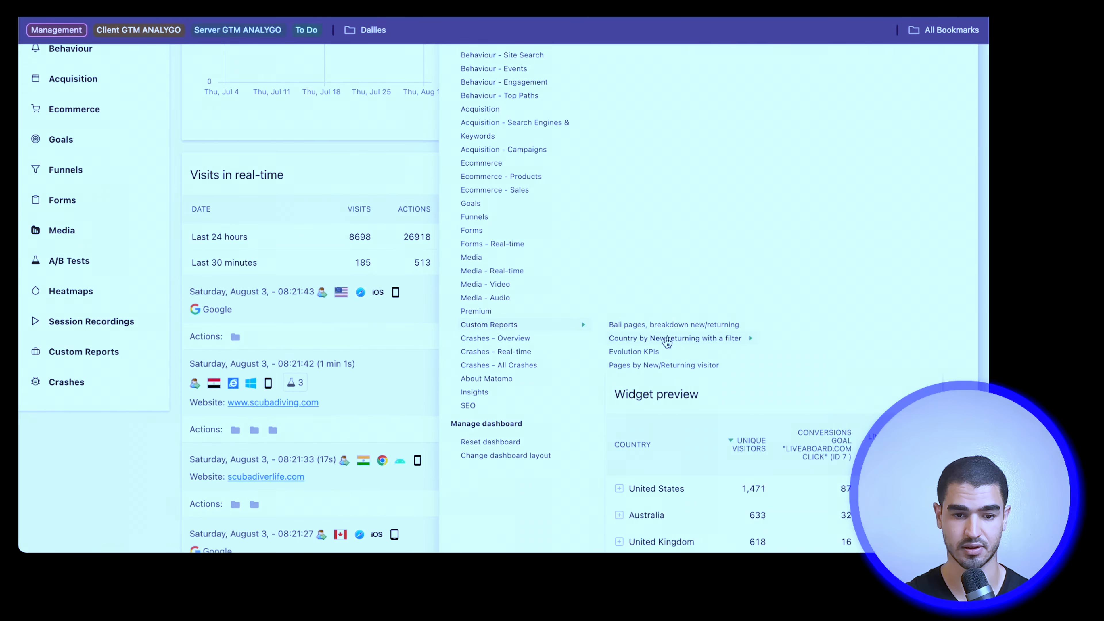
click(667, 340)
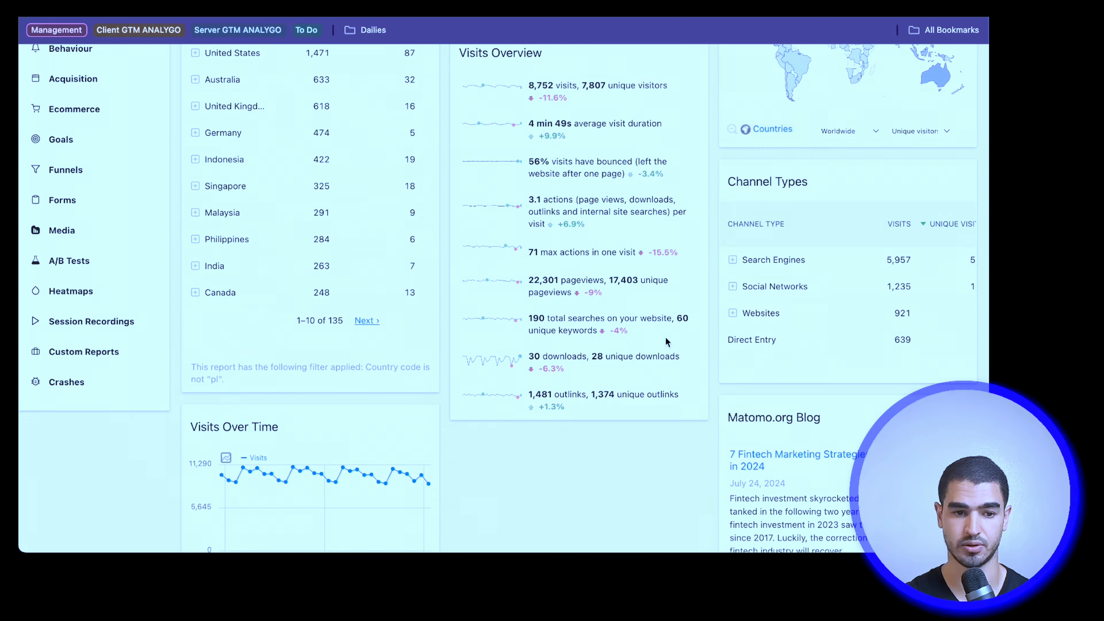
Step: Display the country widget as a vertical bar graph and return it to its table view
click(221, 486)
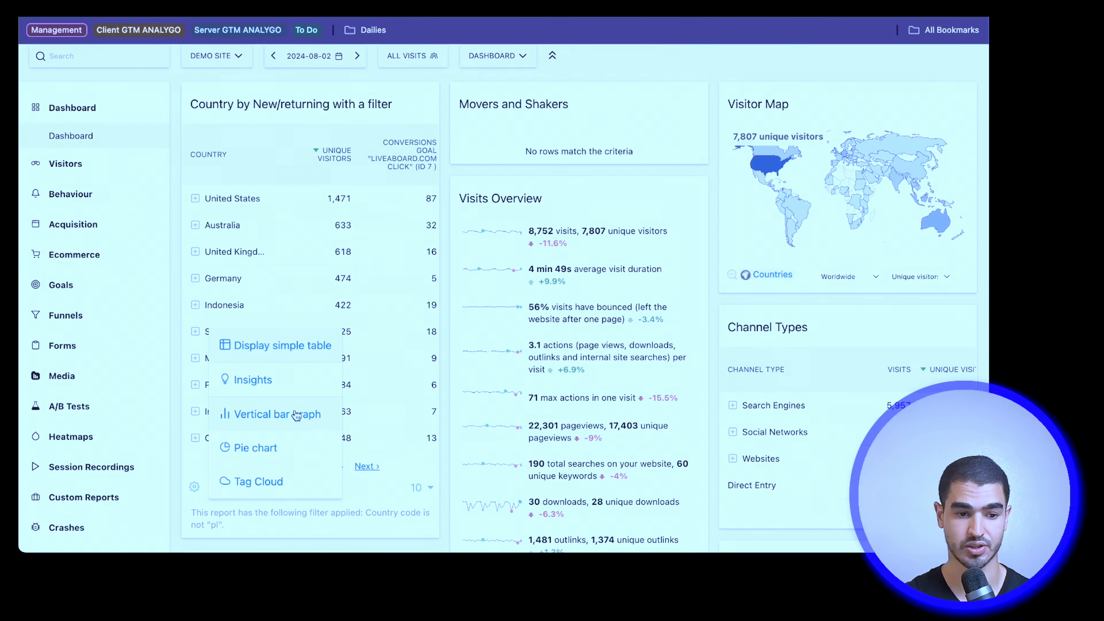
click(295, 411)
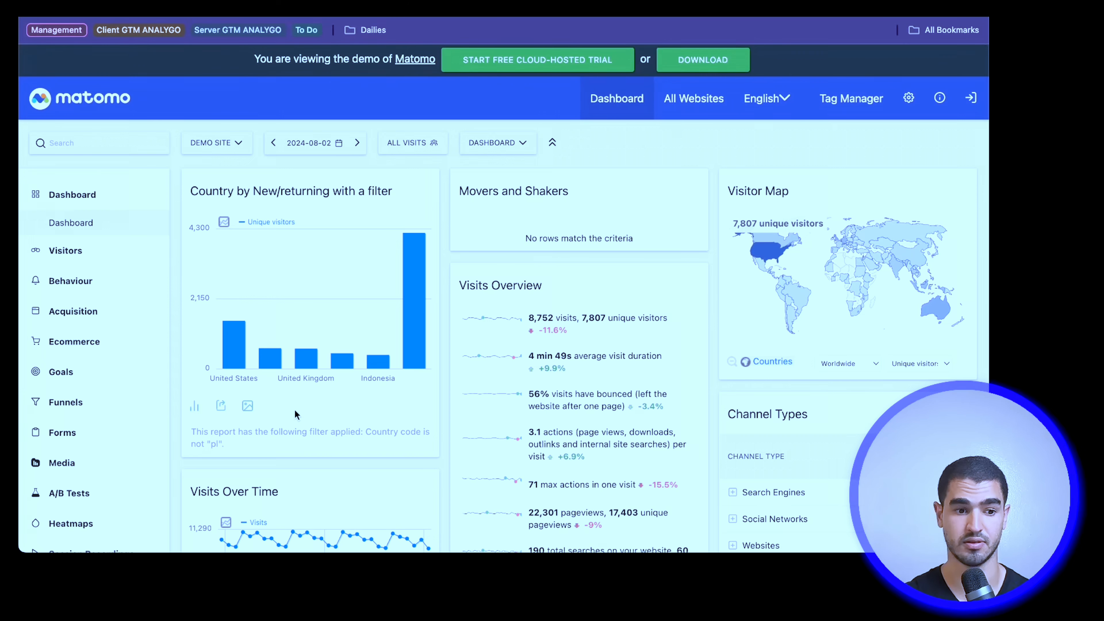
click(248, 408)
click(298, 355)
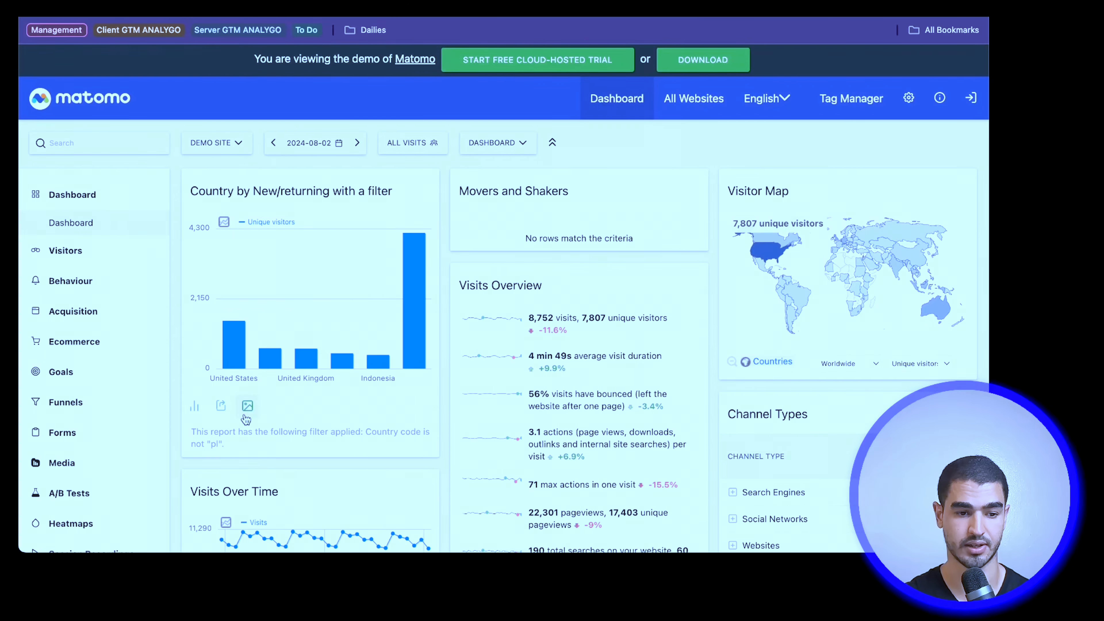
scroll(329, 300, up, 5)
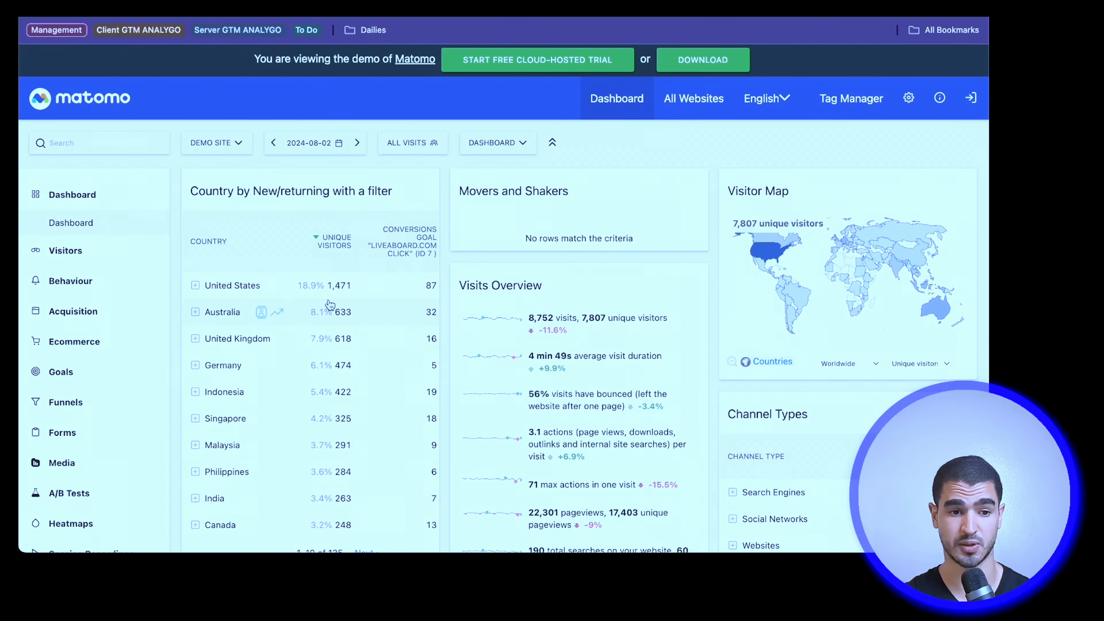
Step: Check the available periods and sites, and move the report date back to 2024-08-01
click(309, 142)
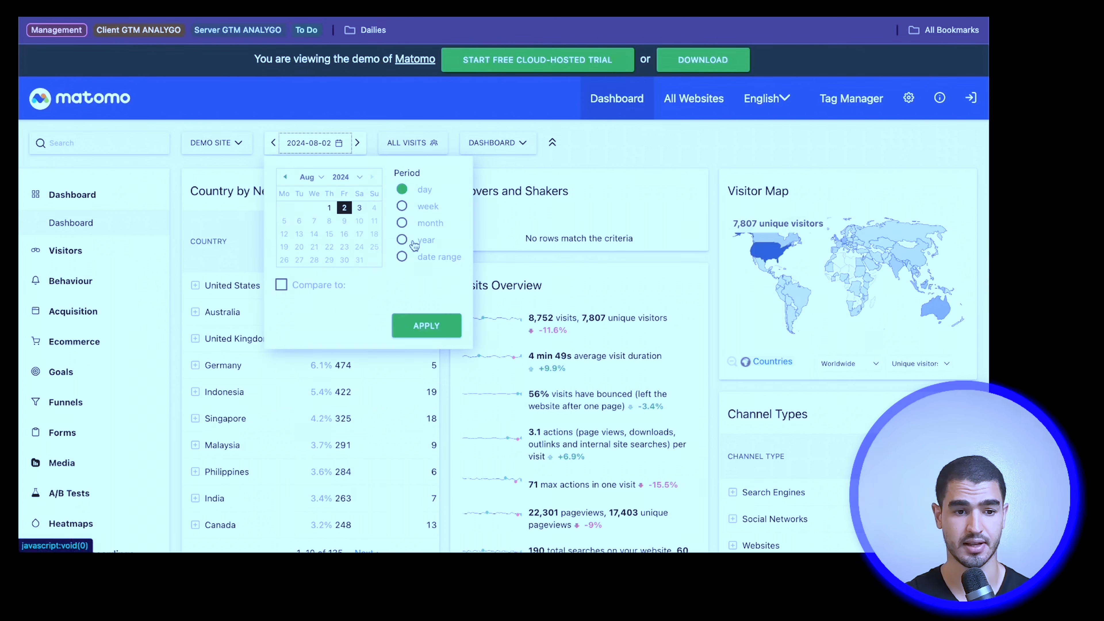
click(223, 141)
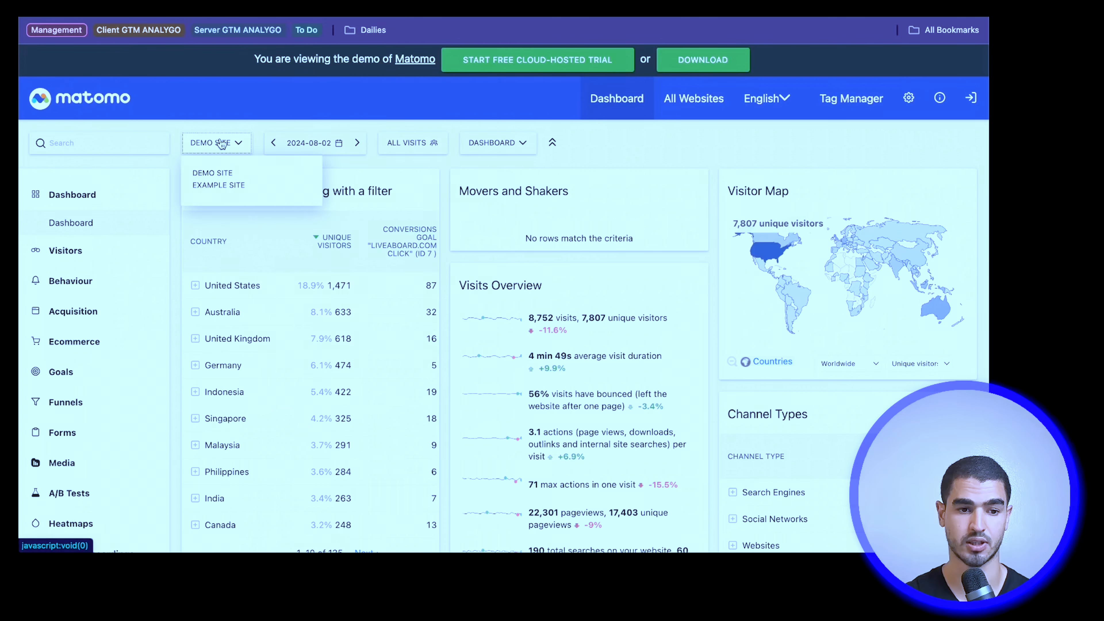
click(268, 140)
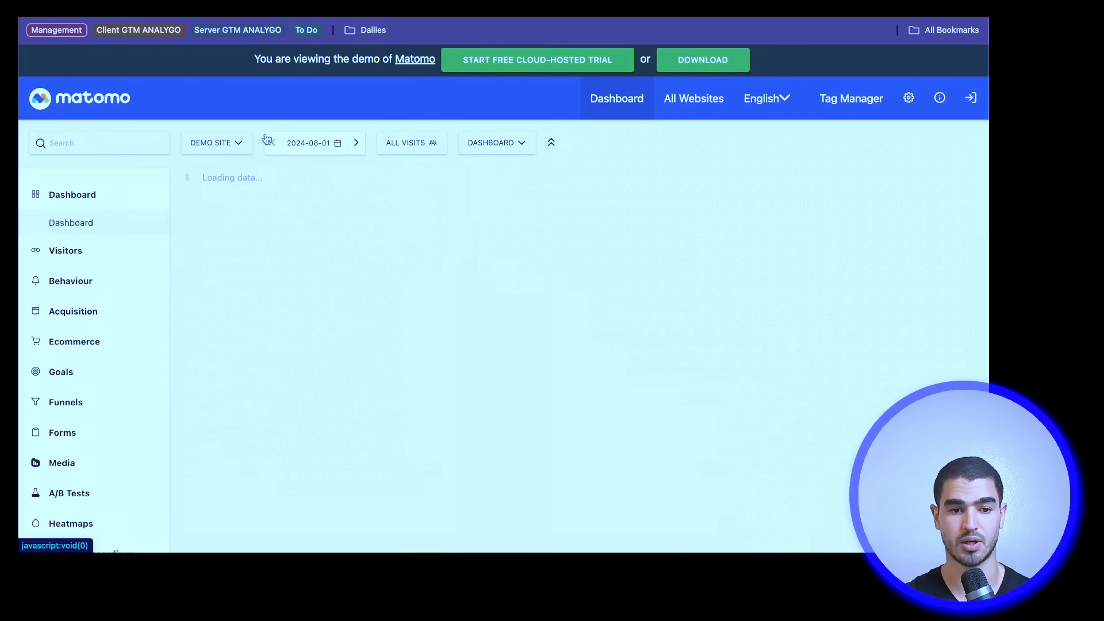
Step: View the Visitors overview and look through the real-time visits report
click(67, 251)
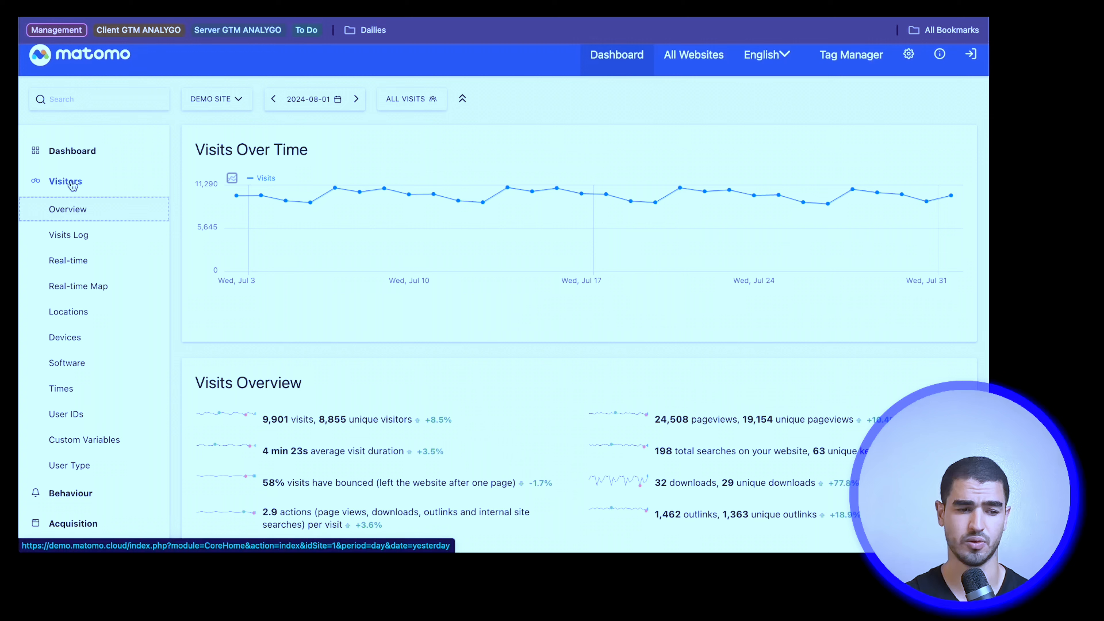
click(81, 261)
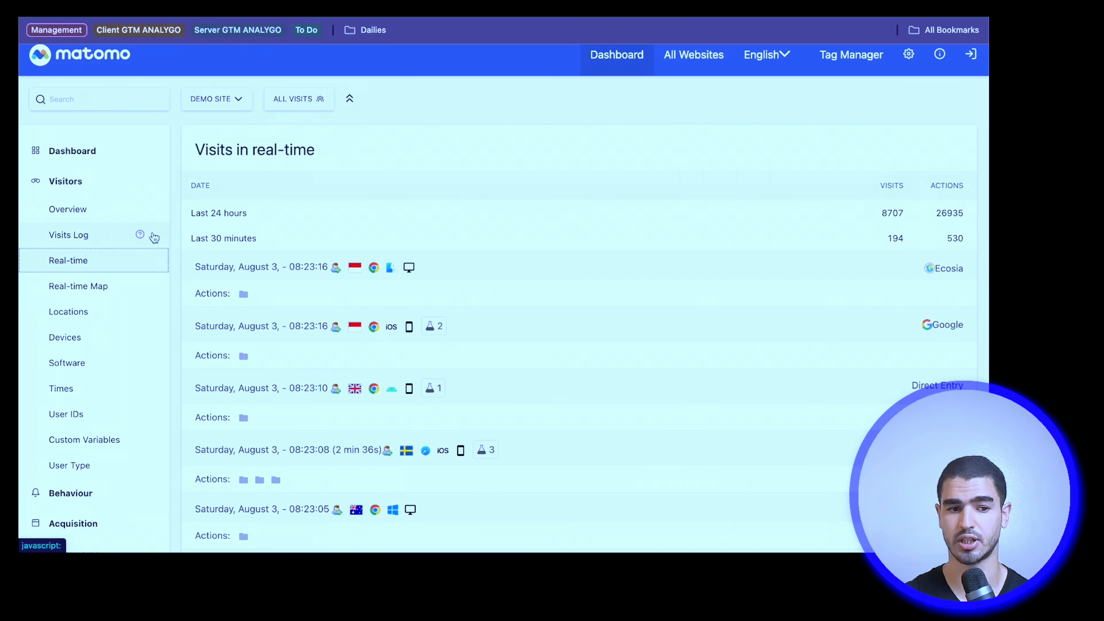
scroll(342, 246, down, 3)
scroll(341, 246, down, 5)
scroll(341, 247, up, 6)
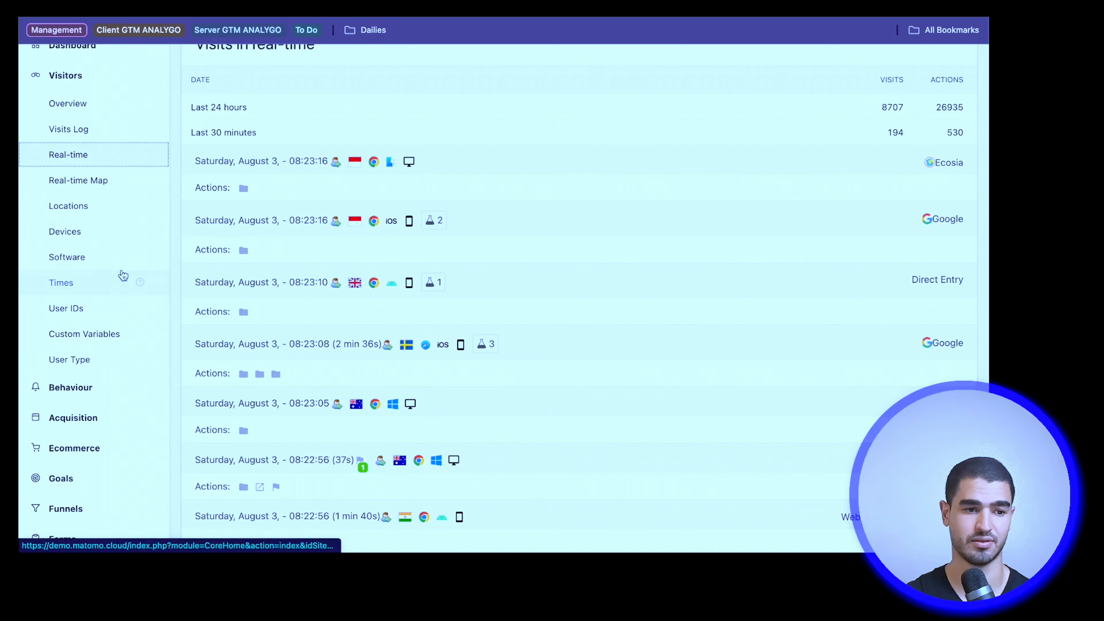
Step: Review the Behaviour report on pages through to the end of its table and show its table display options
click(61, 387)
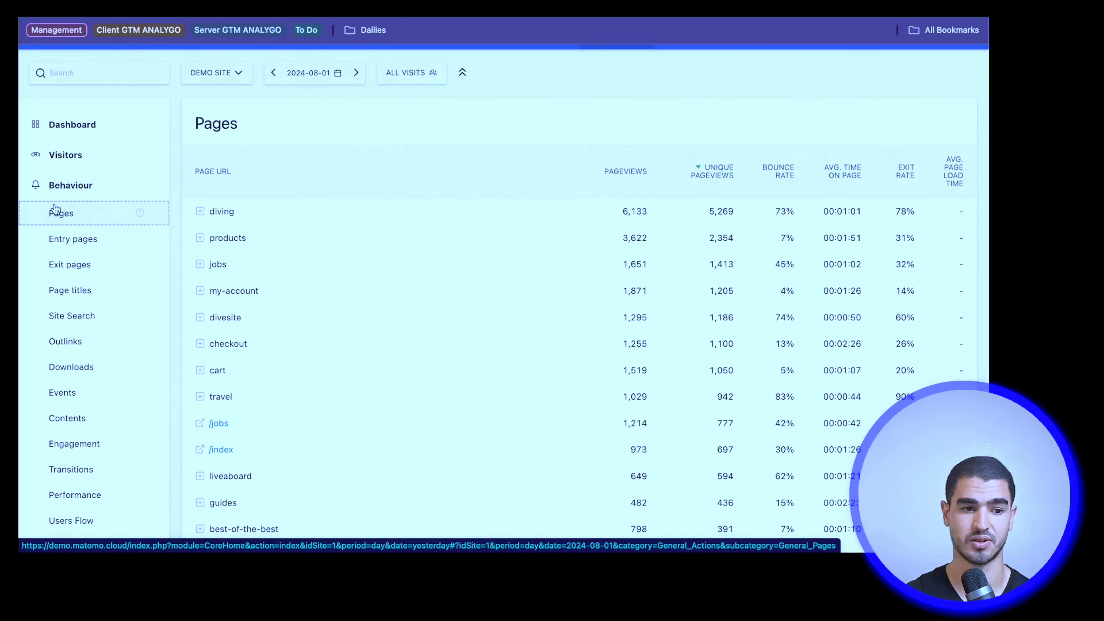
scroll(268, 277, down, 20)
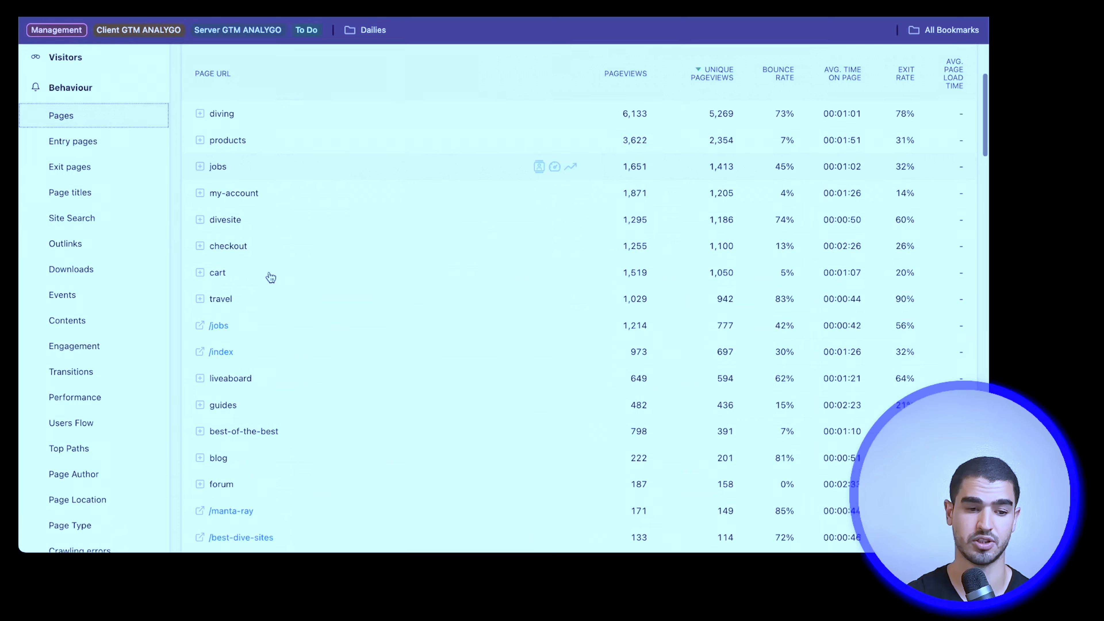
scroll(452, 182, down, 5)
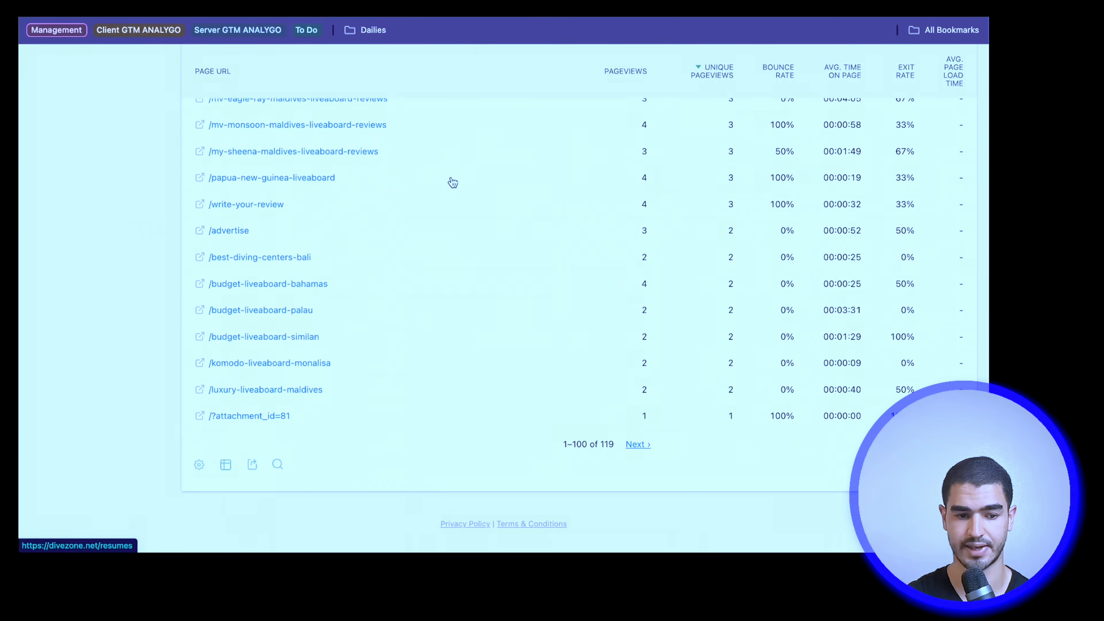
click(227, 451)
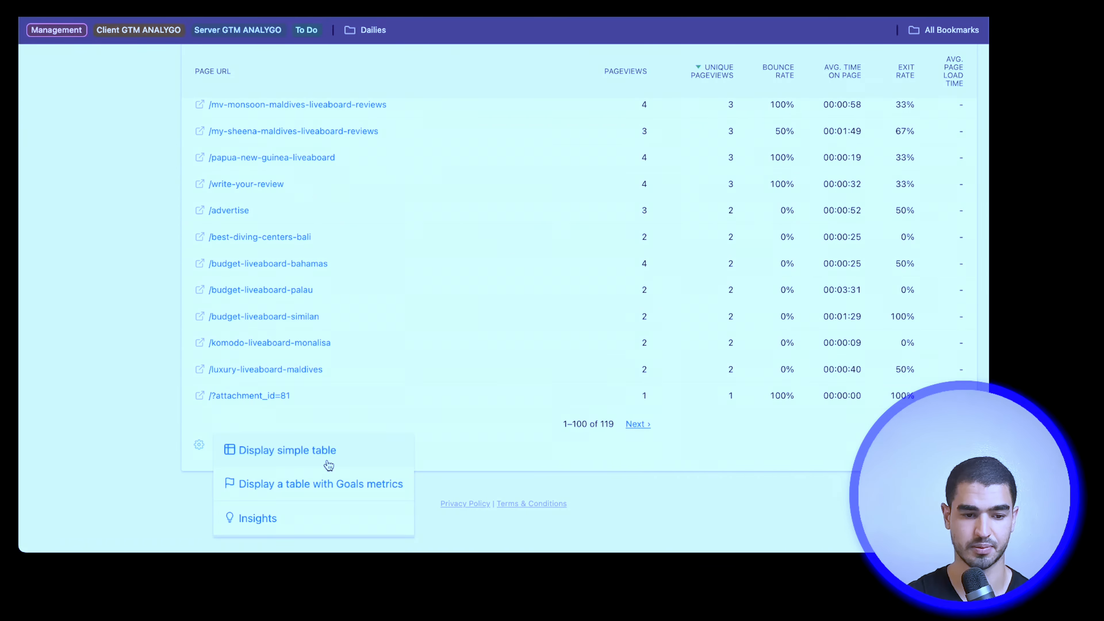
Step: View the Behaviour events report by category and by event action
scroll(504, 471, up, 20)
click(87, 453)
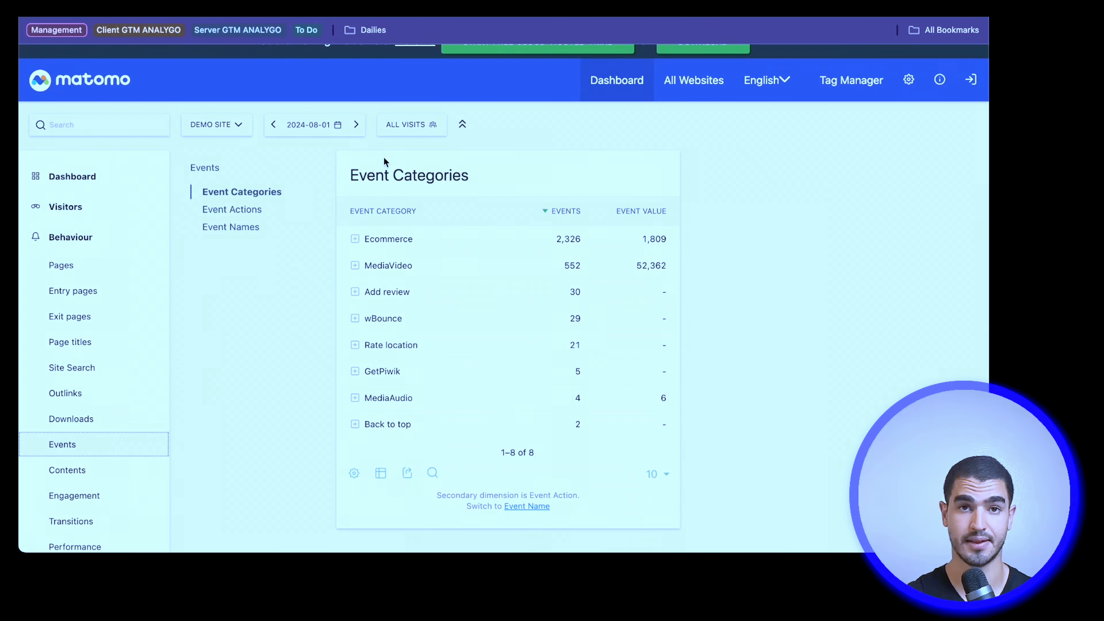
click(247, 211)
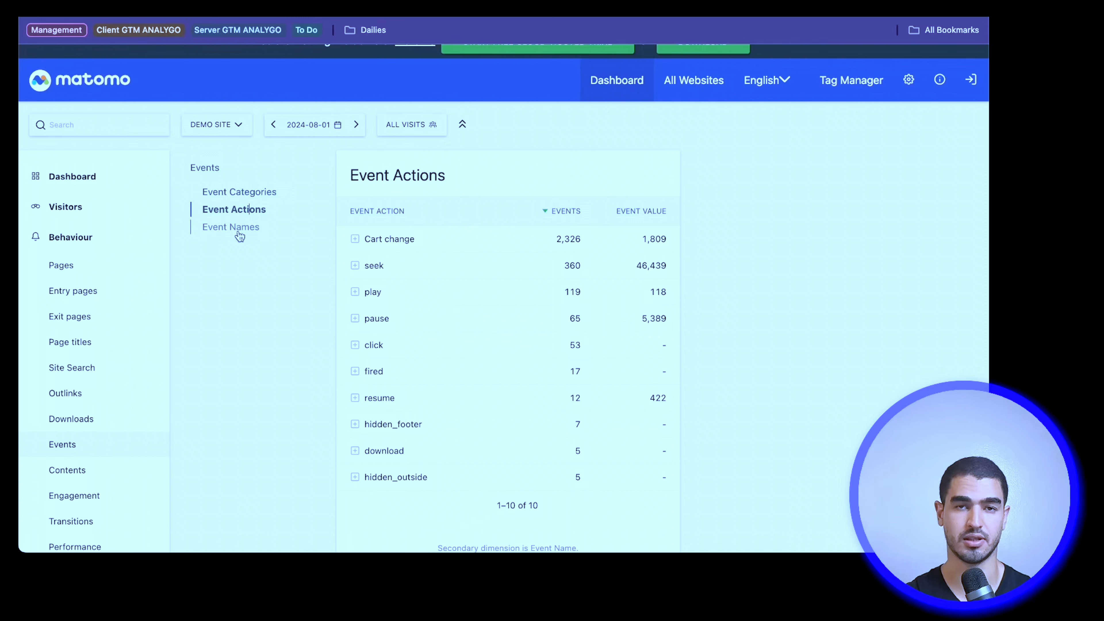
Step: Open the Users Flow report and set its source to Page Titles
click(83, 405)
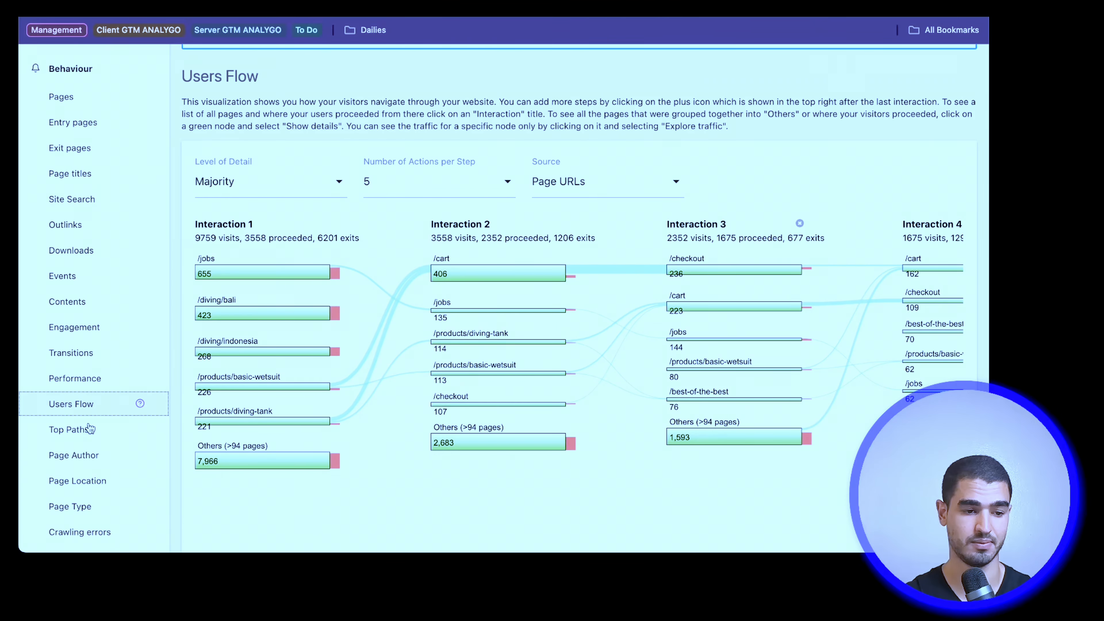
scroll(58, 435, down, 1)
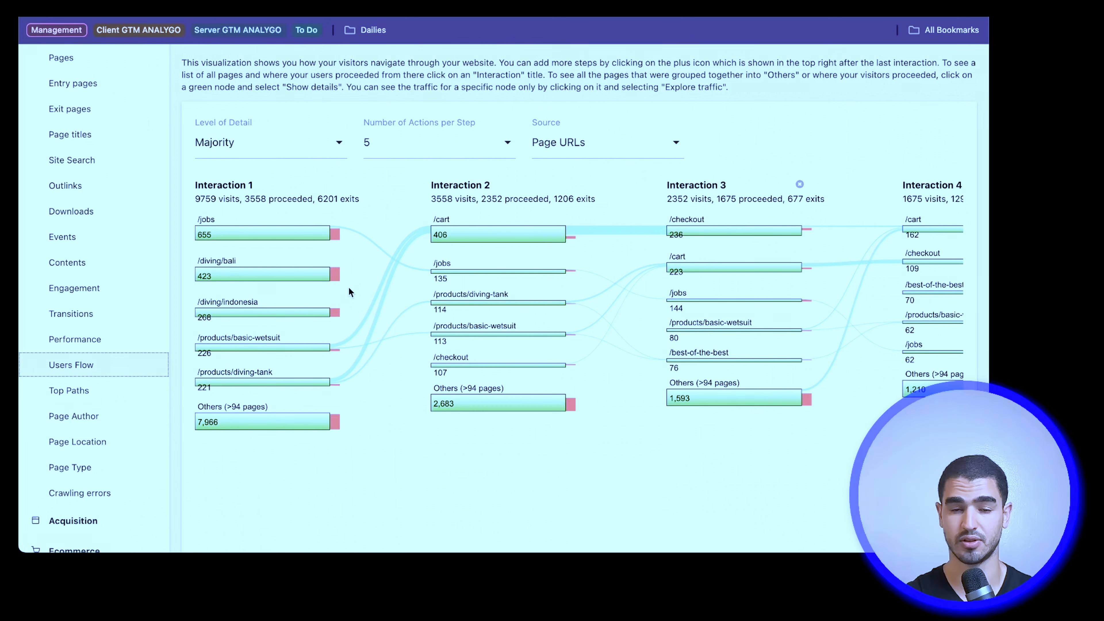
scroll(349, 288, right, 4)
scroll(349, 288, left, 4)
click(625, 142)
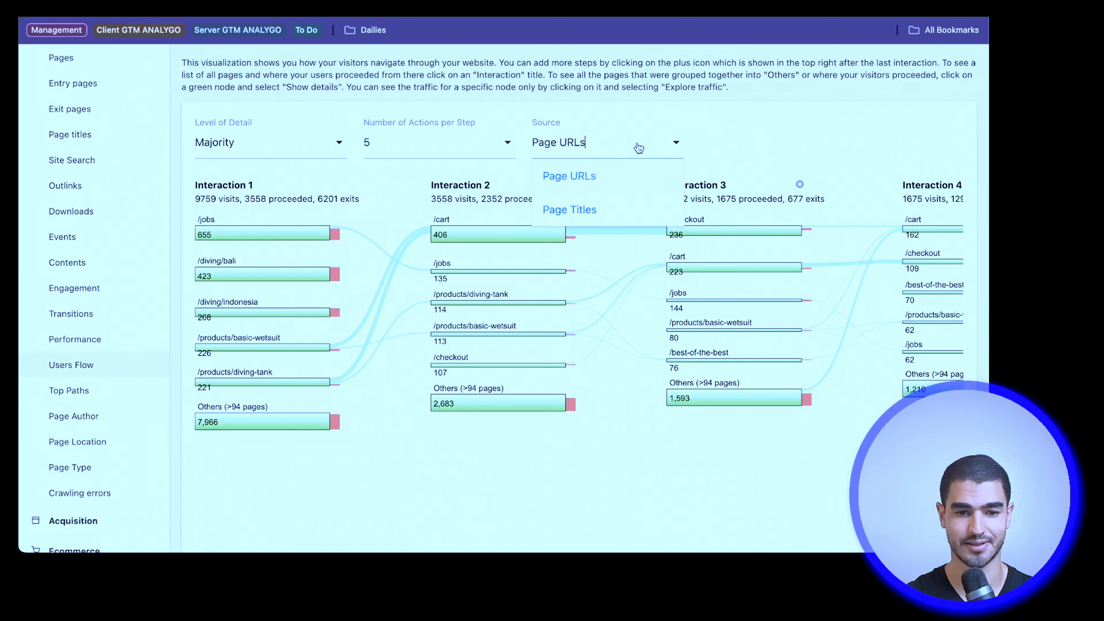
click(616, 208)
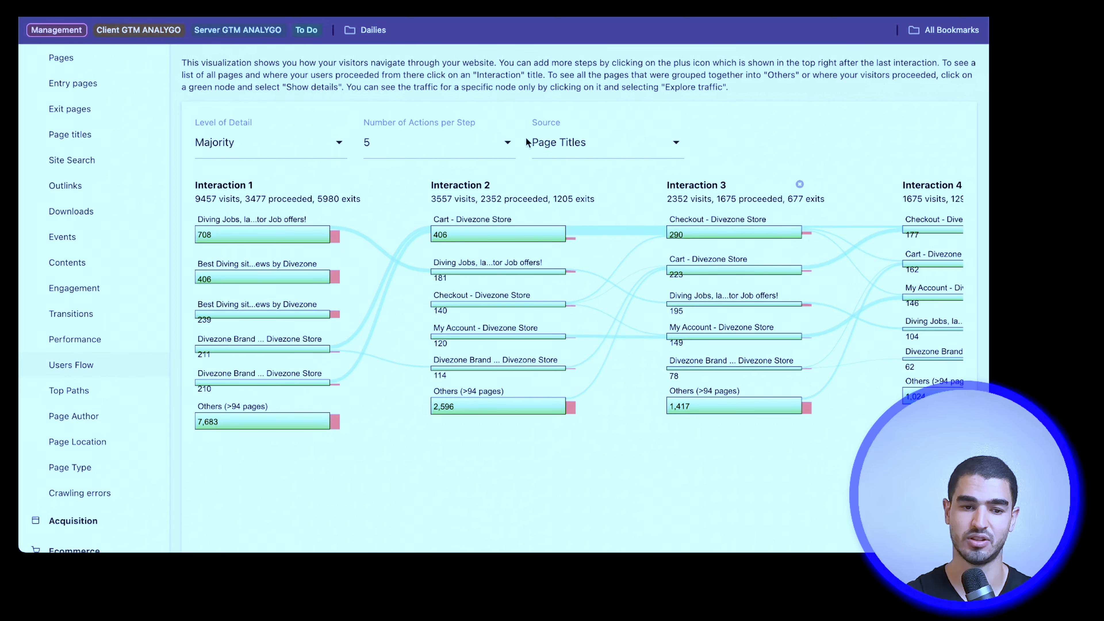
mouse_move(381, 305)
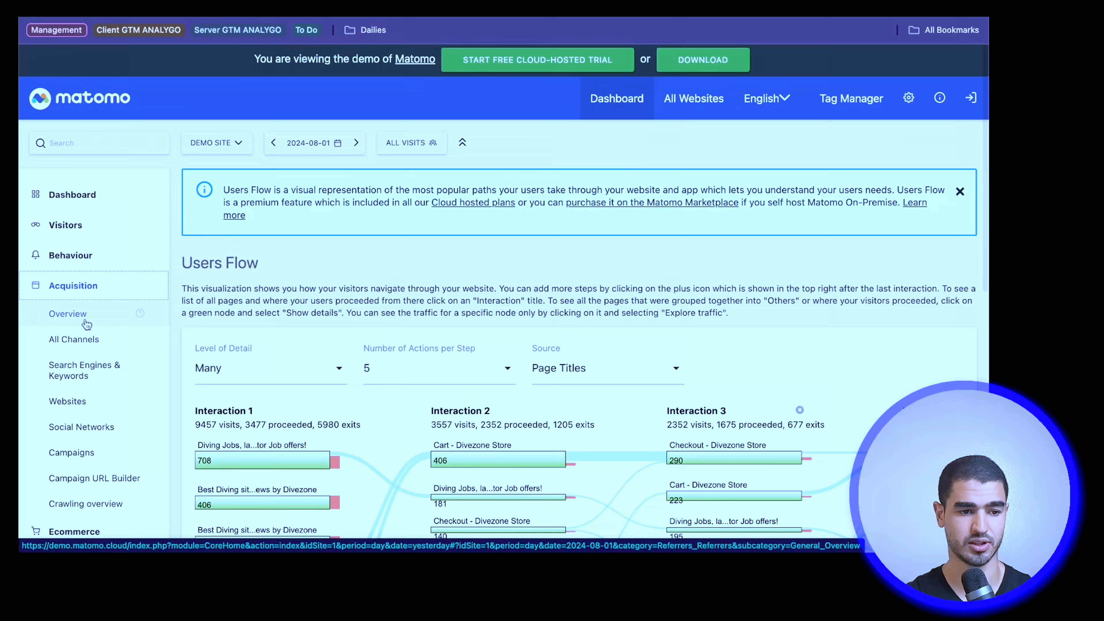
Step: View the Acquisition overview and look through the referrers listed under All Channels
click(68, 314)
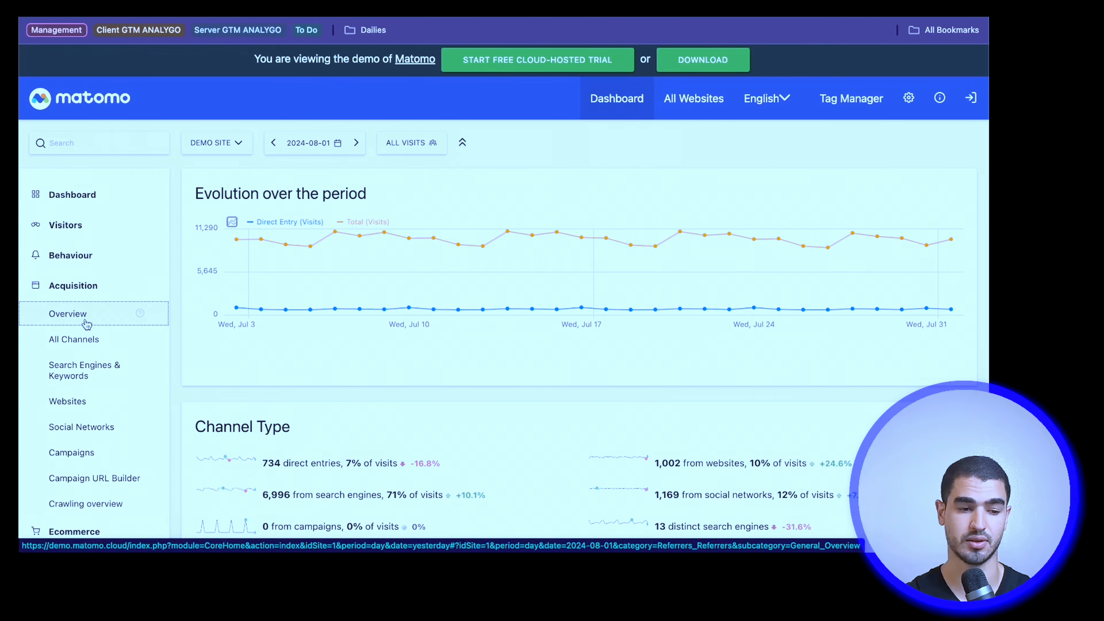
click(80, 344)
scroll(269, 228, down, 5)
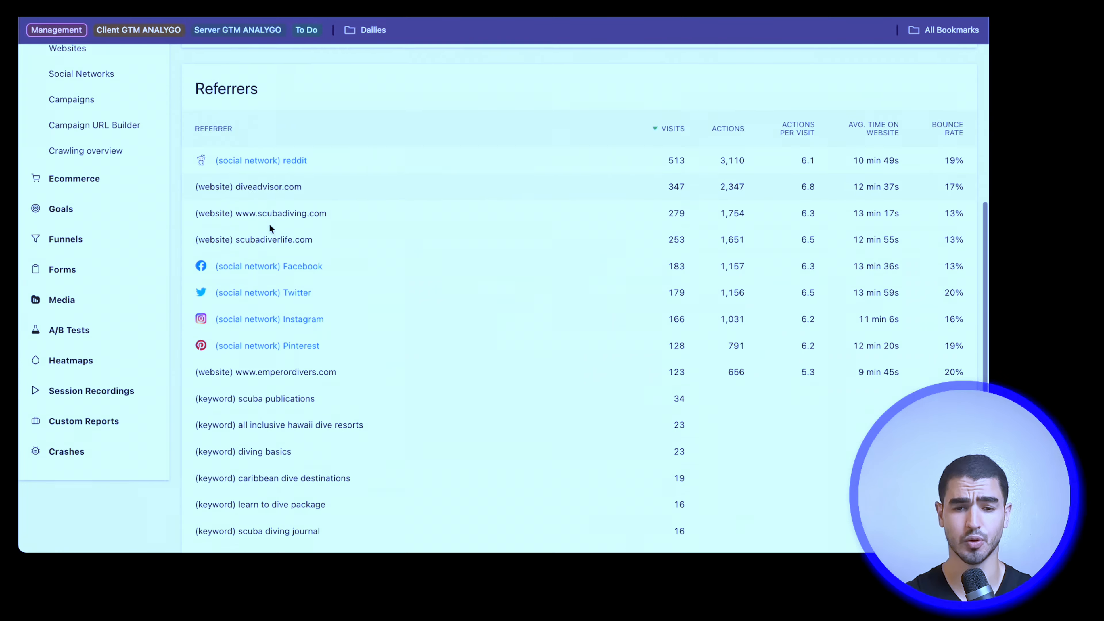
scroll(269, 223, down, 1)
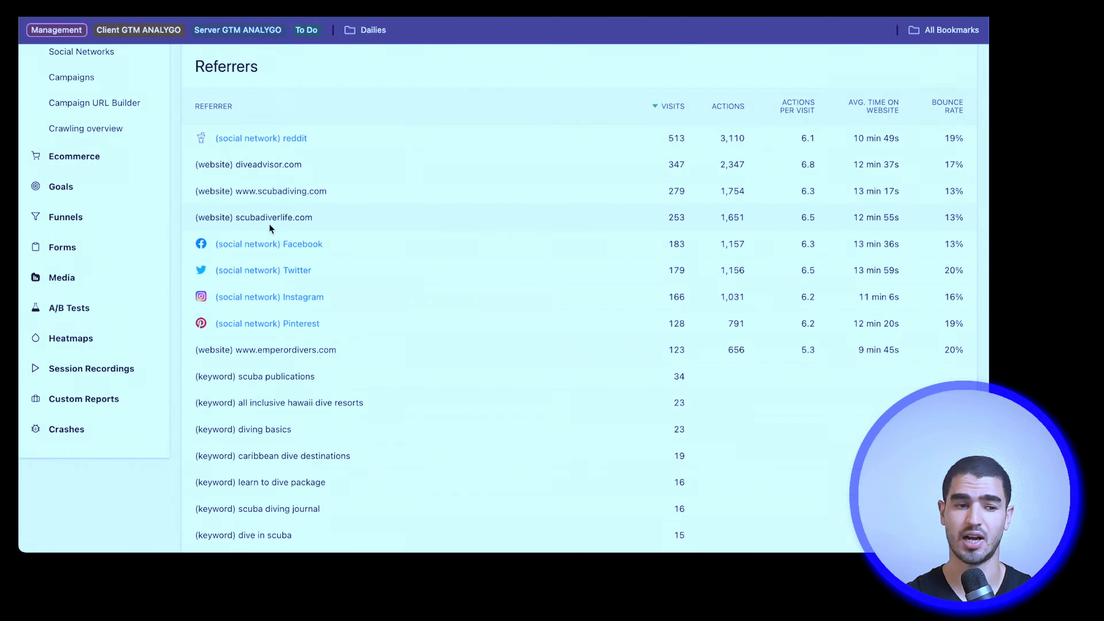
Step: View the Ecommerce overview and its Multi Attribution report
scroll(271, 229, up, 6)
click(74, 422)
click(72, 212)
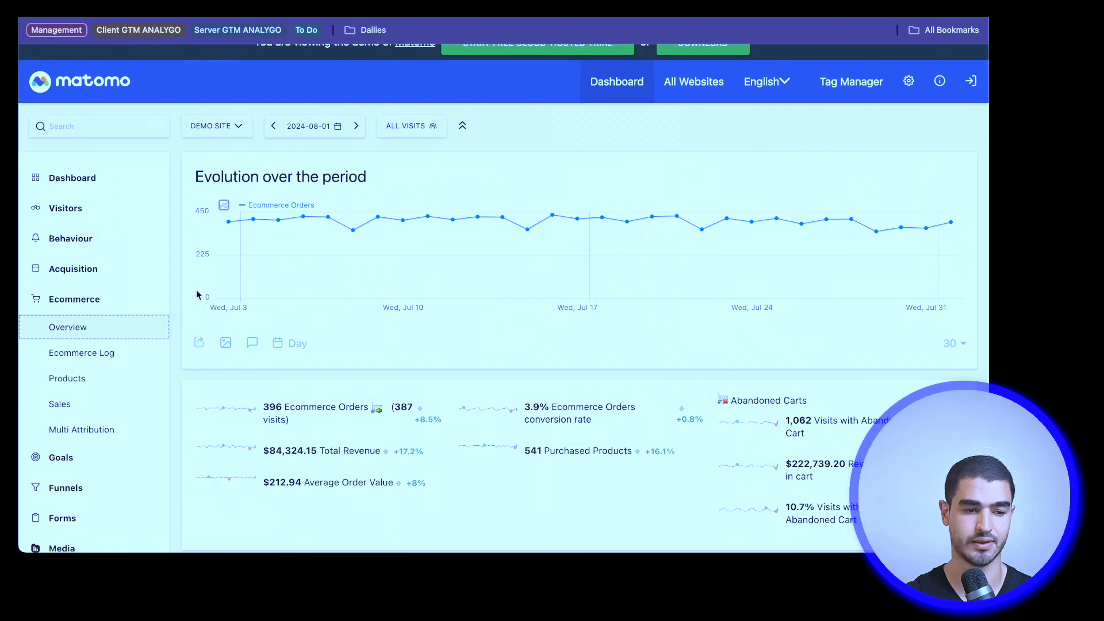
click(101, 378)
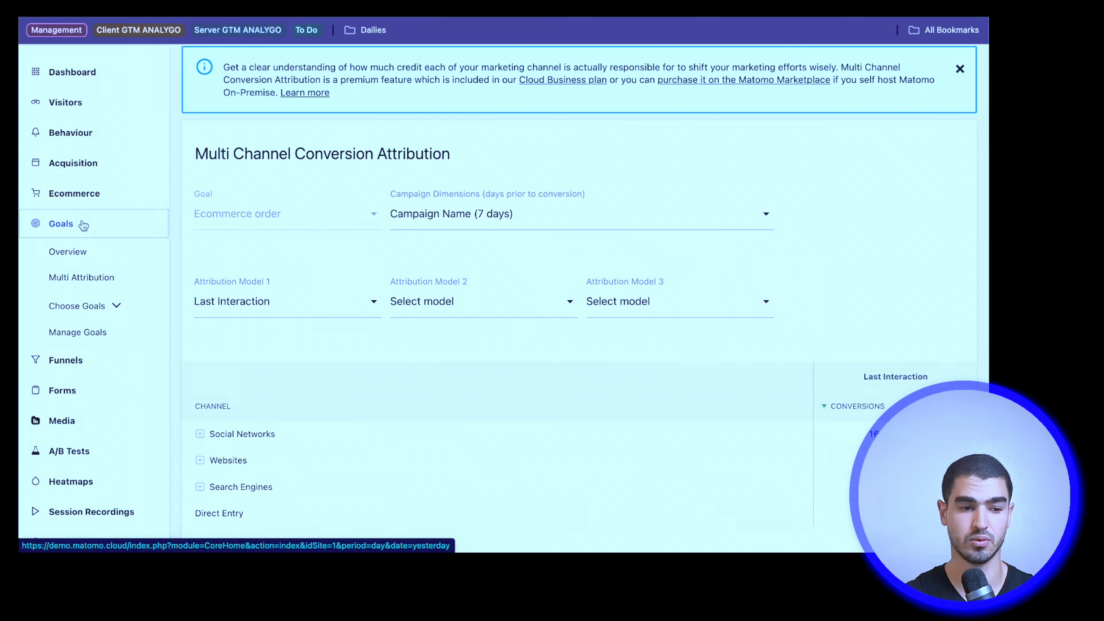
Step: View the Goals overview and the report of the Liveaboard.com click funnel, including its evolution graph
click(72, 251)
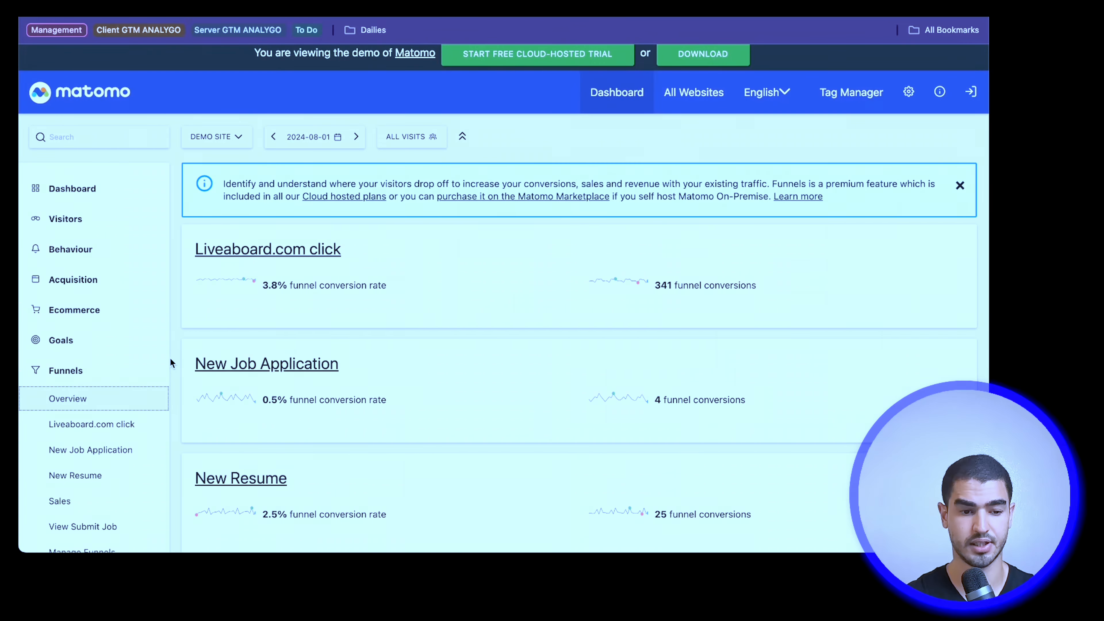
click(91, 435)
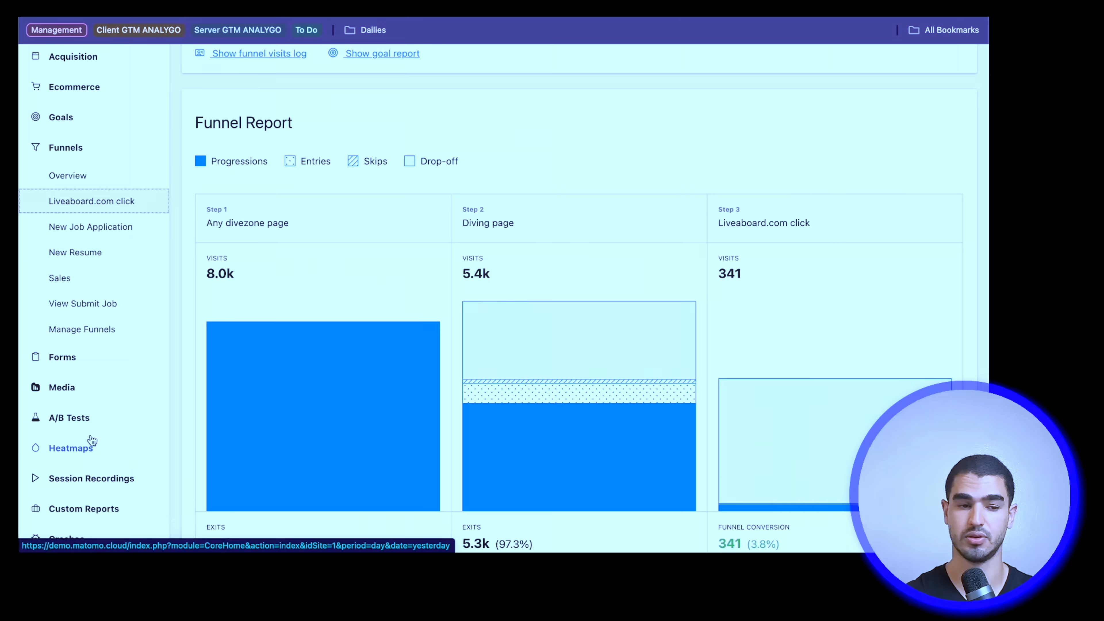
scroll(245, 442, down, 20)
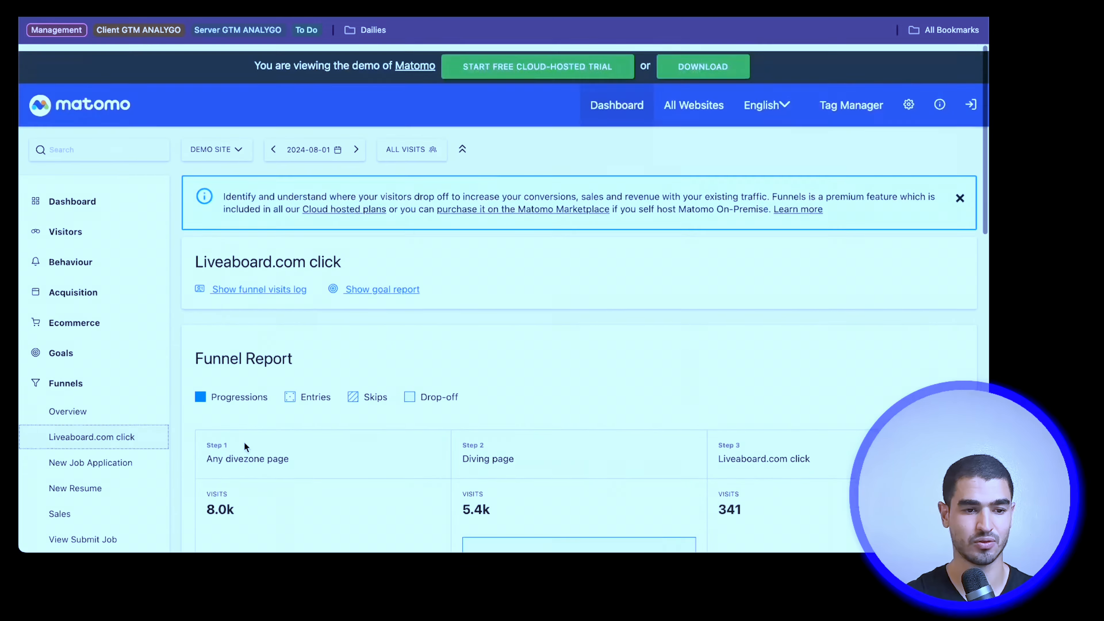
scroll(244, 442, down, 1)
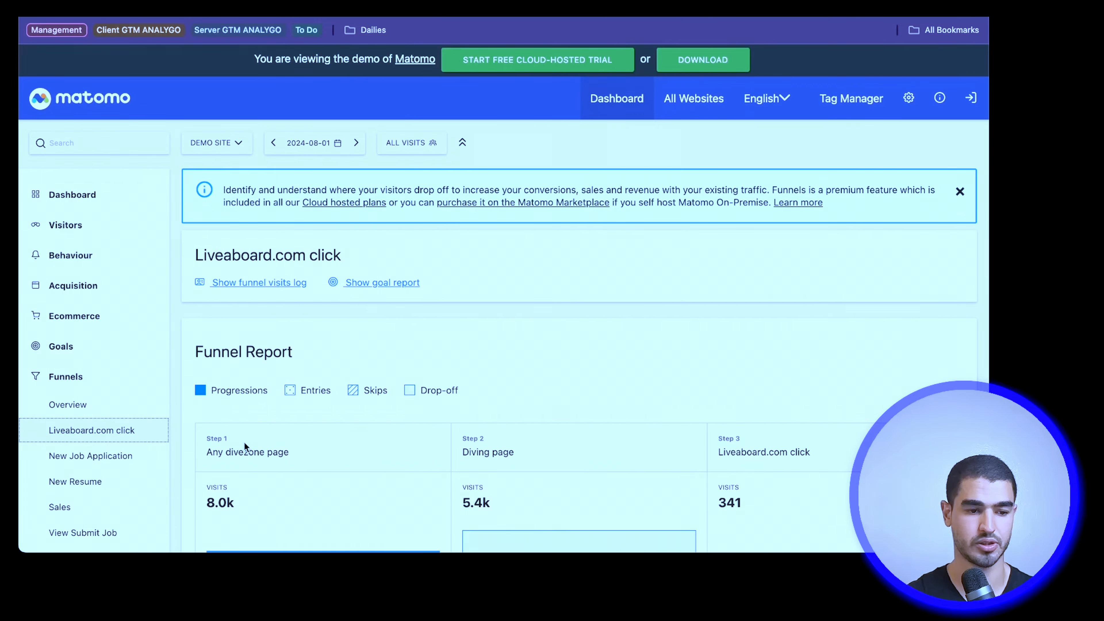
Step: View the New Job Application funnel report and its funnel details
click(90, 456)
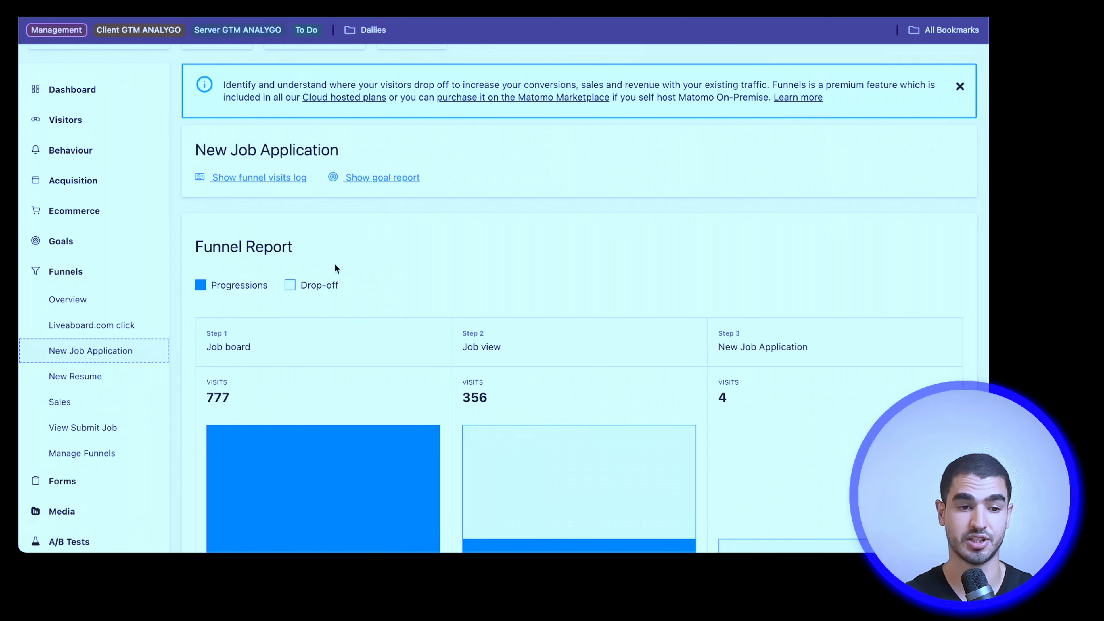
scroll(335, 265, down, 8)
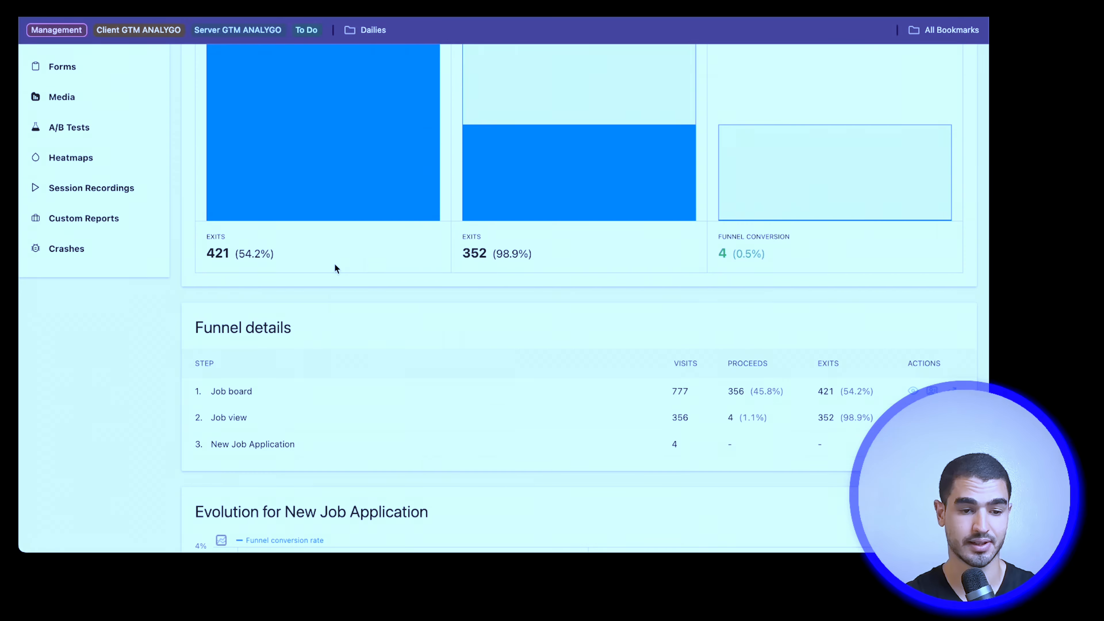
scroll(335, 264, down, 2)
scroll(335, 263, up, 10)
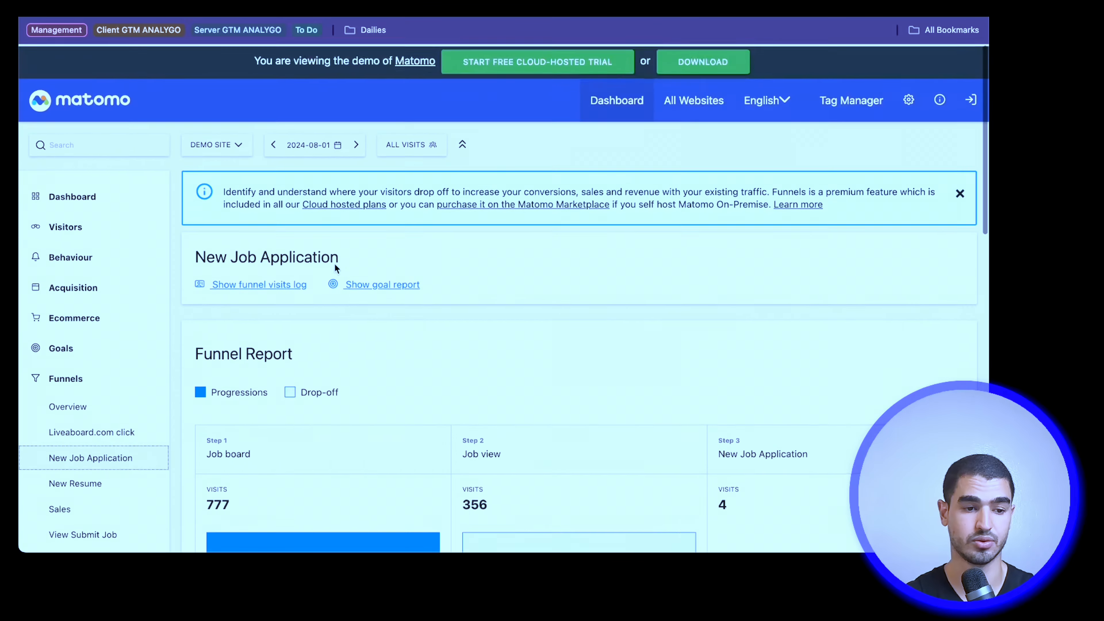
Step: Open the Forms overview and look at the form metrics and their evolution over the period
scroll(335, 264, down, 5)
click(87, 289)
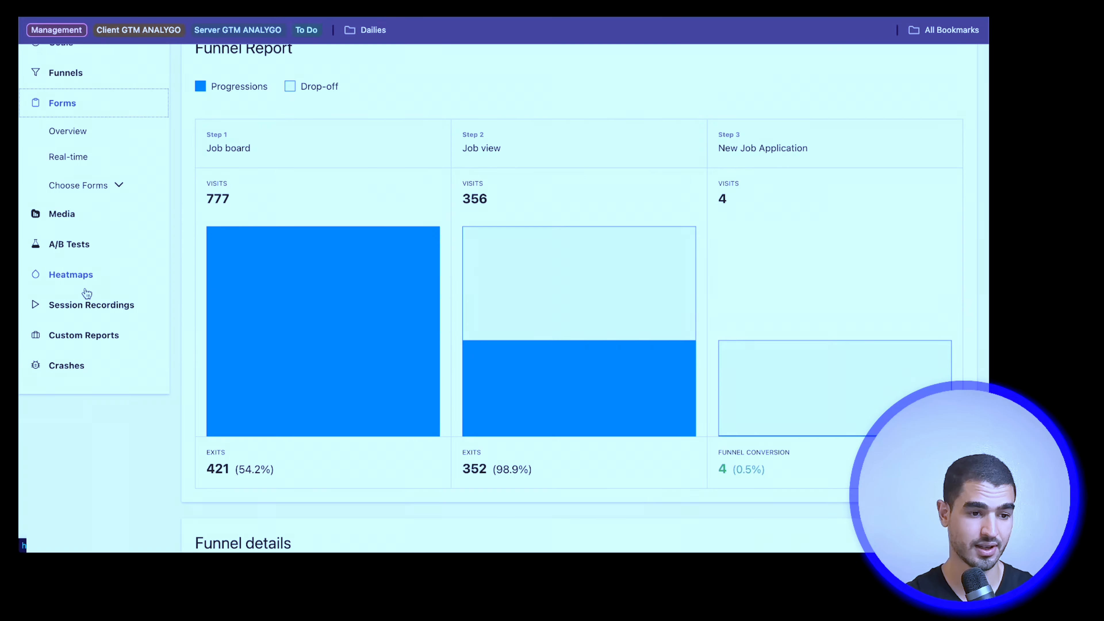
scroll(86, 294, up, 1)
click(67, 263)
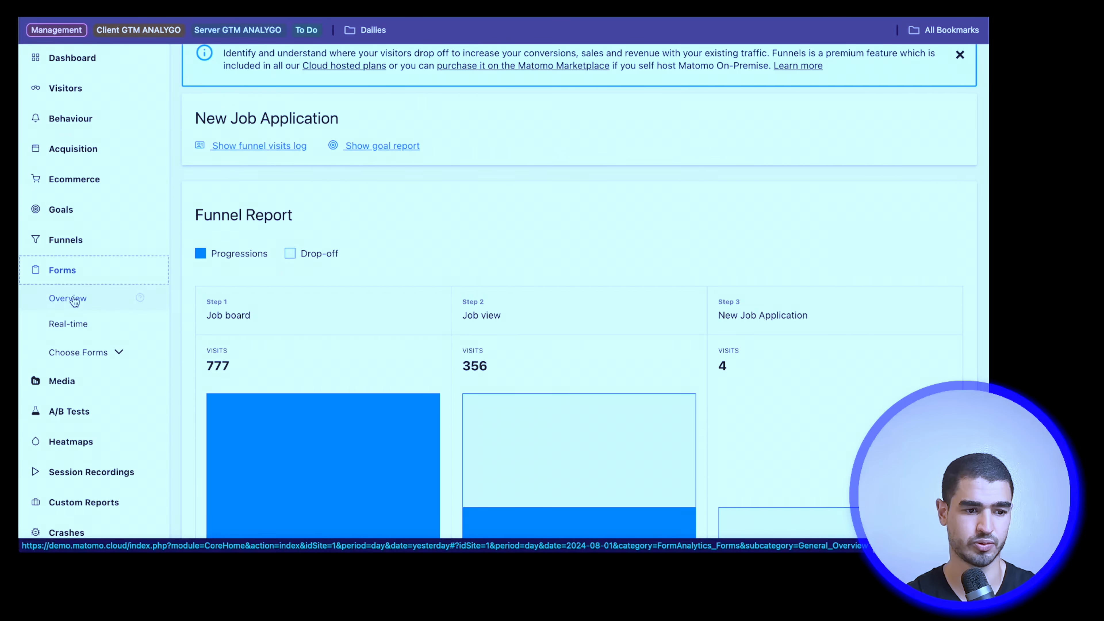
click(75, 301)
scroll(74, 299, down, 1)
Step: View the Media overview report and show the list of available A/B tests
click(71, 347)
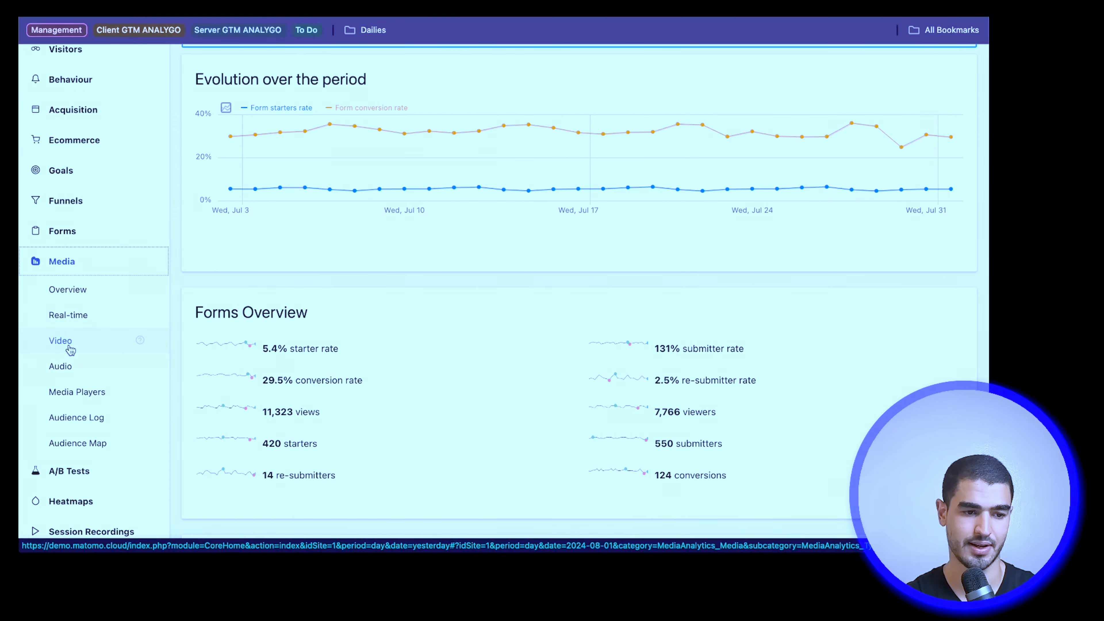
click(64, 298)
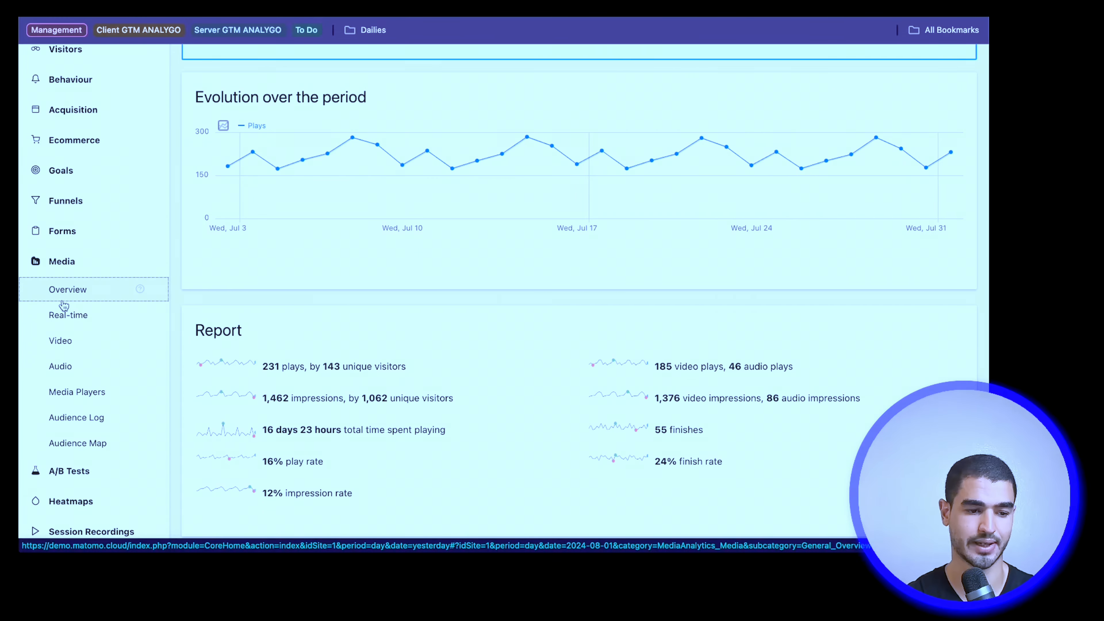
scroll(64, 306, down, 3)
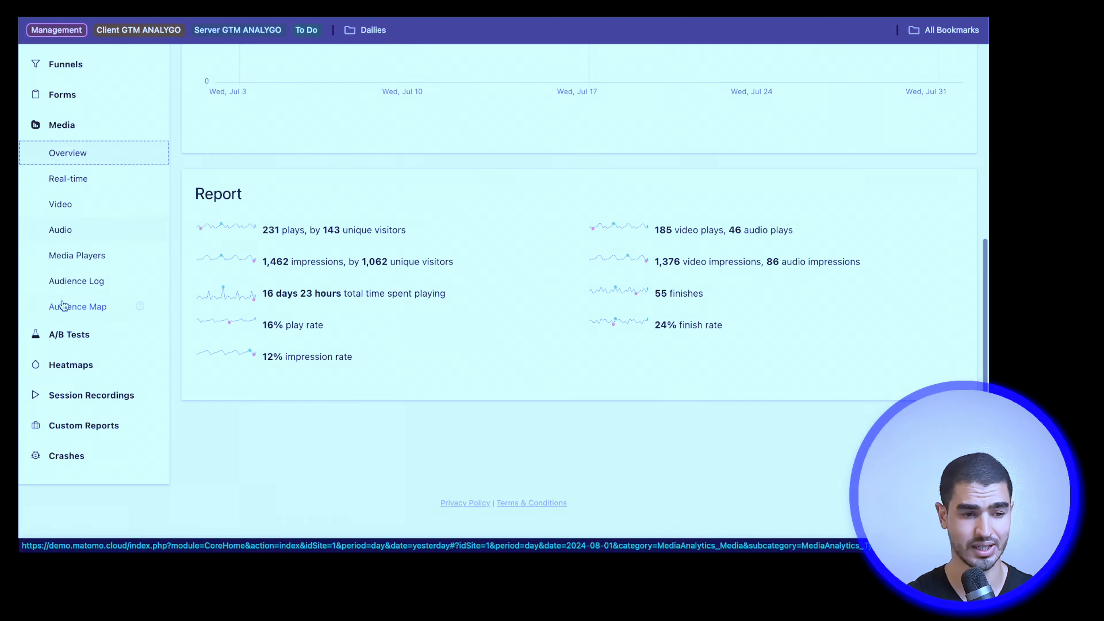
click(89, 351)
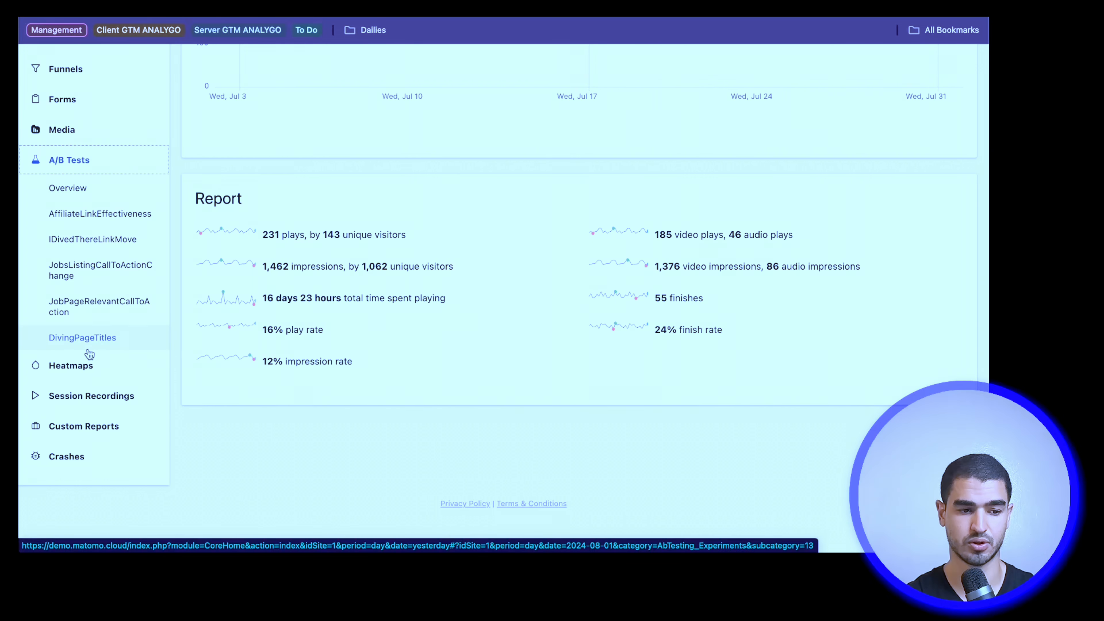
scroll(90, 354, up, 7)
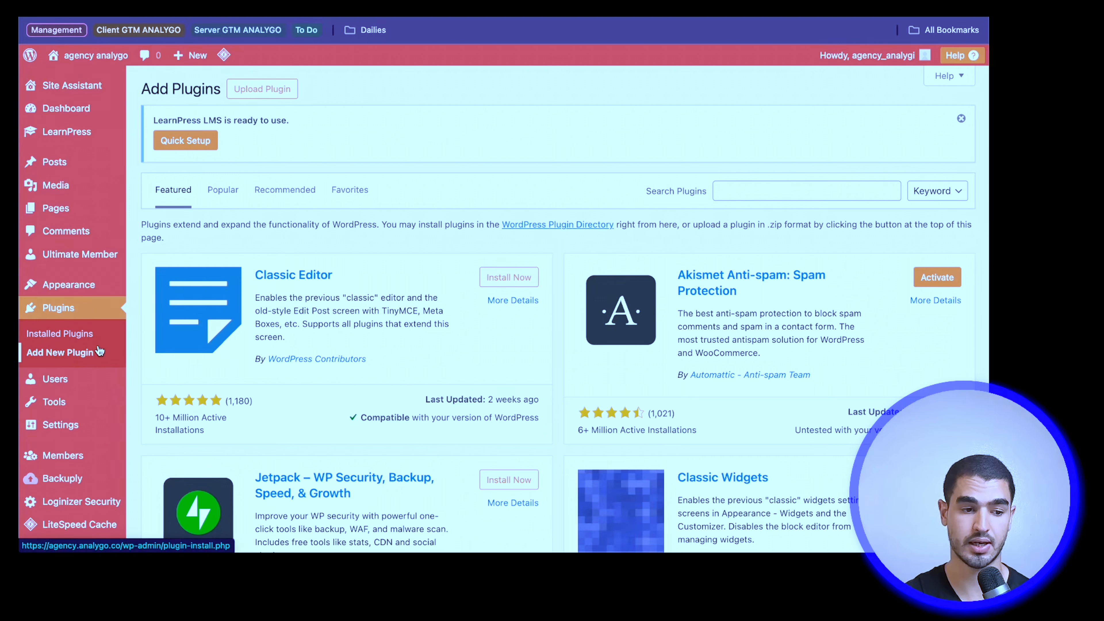
Step: Search the WordPress plugin directory for "matomo", and install and activate Matomo Analytics – Ethical Stats
click(802, 192)
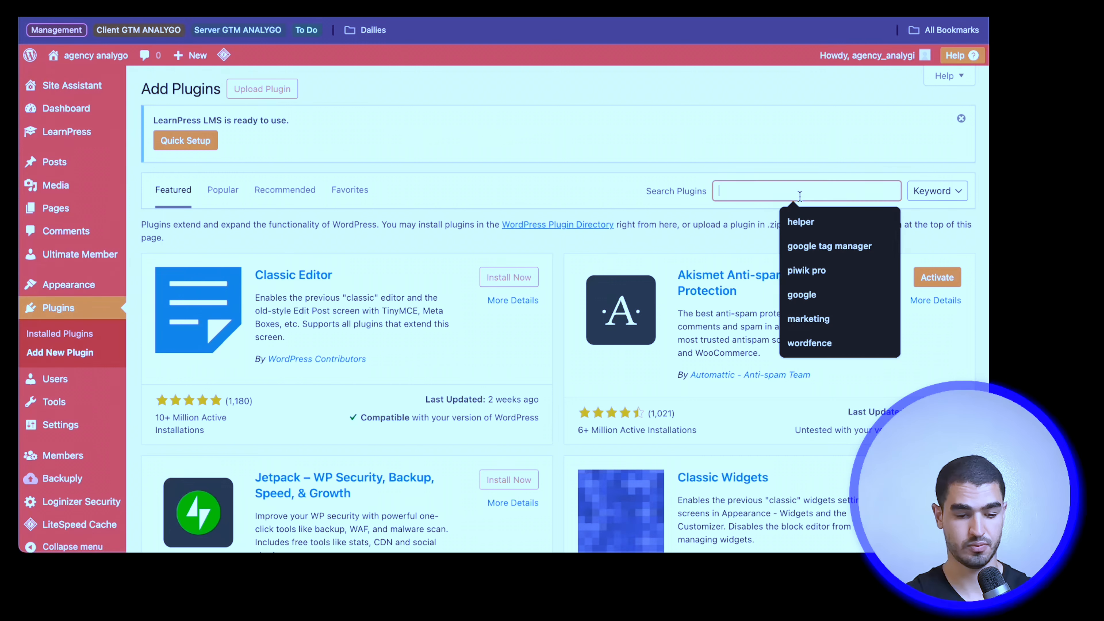
text(matomo)
click(511, 269)
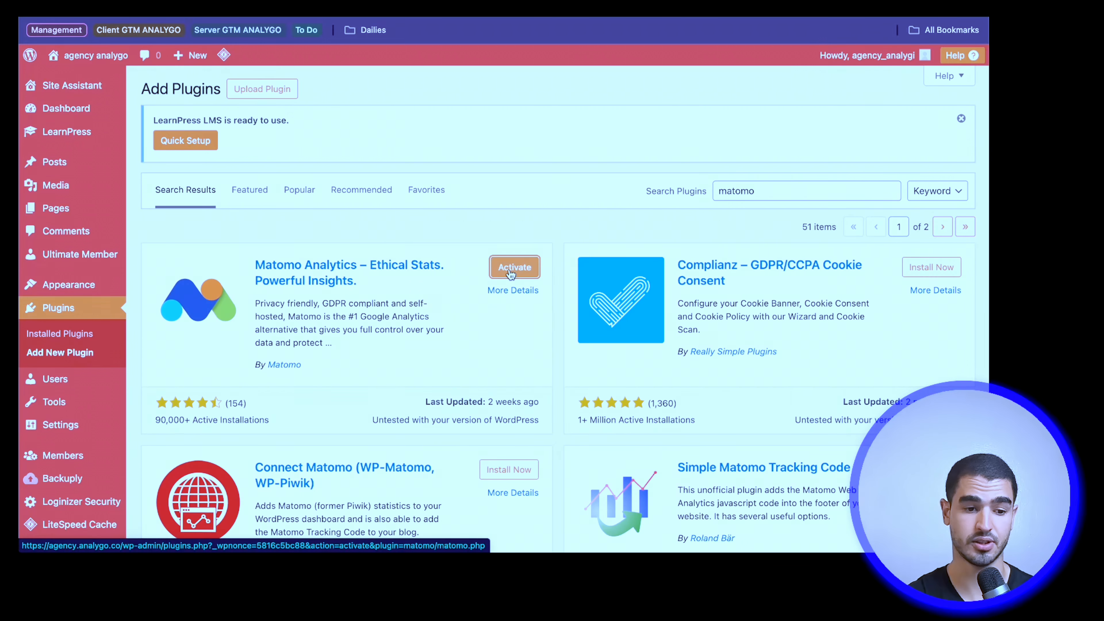
click(511, 272)
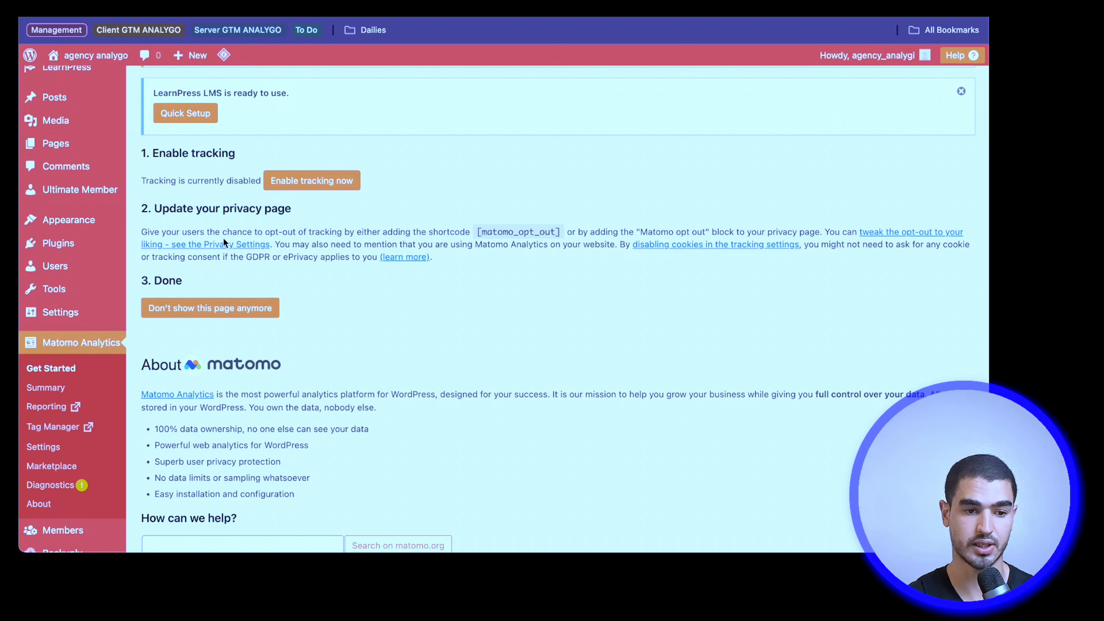
Step: Enable tracking for the Matomo Analytics plugin and open its tracking settings
click(355, 188)
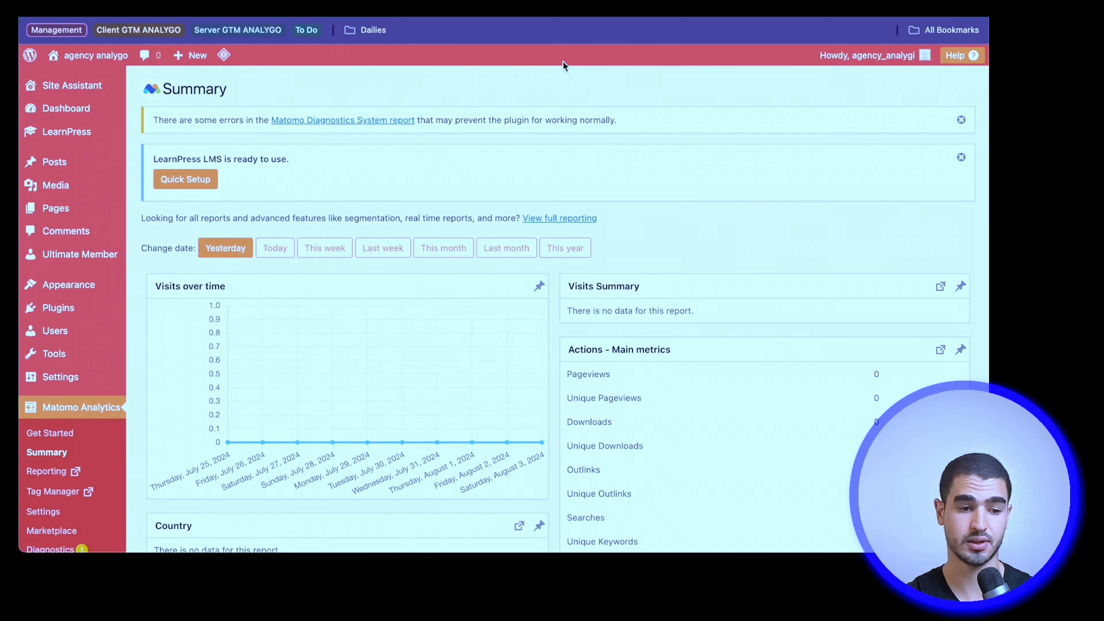
scroll(69, 435, down, 2)
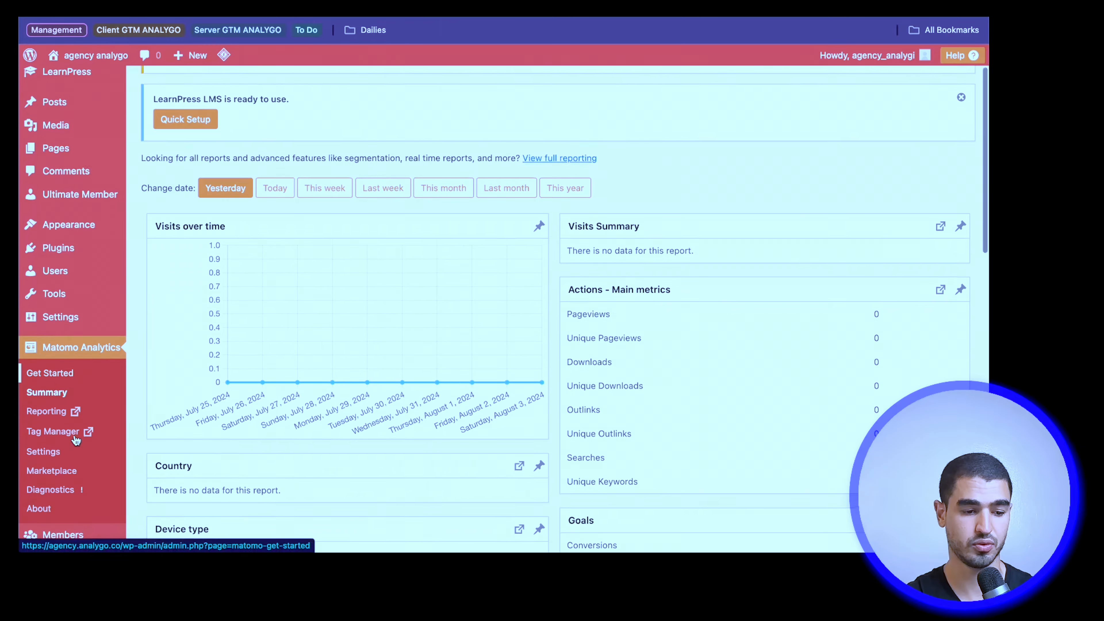
click(72, 462)
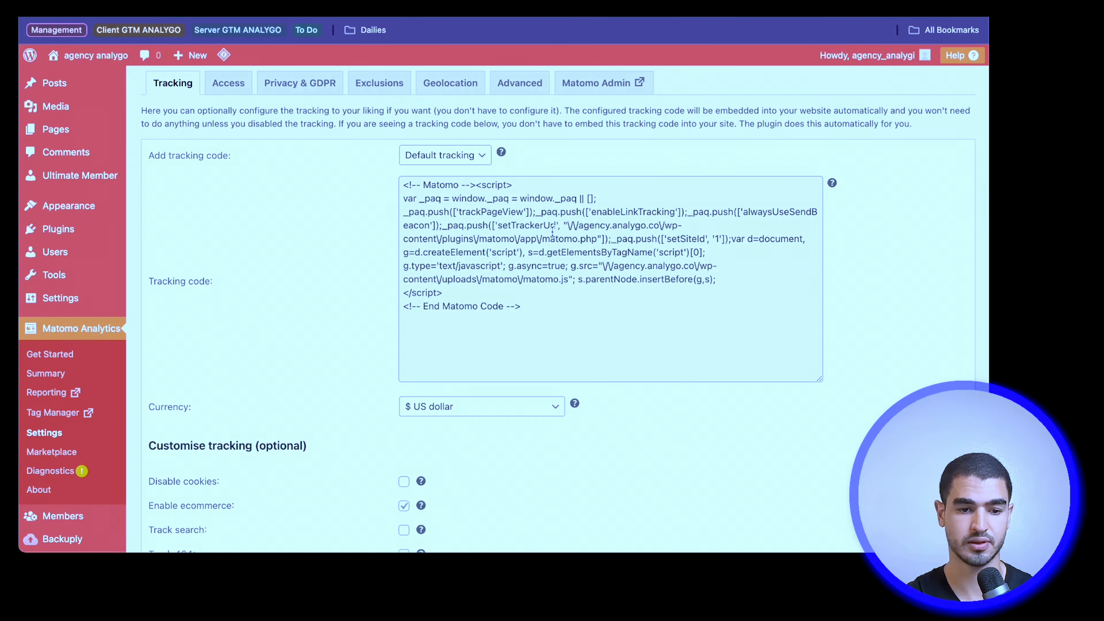
Step: Examine the Matomo tracking code generated for default tracking
triple_click(449, 203)
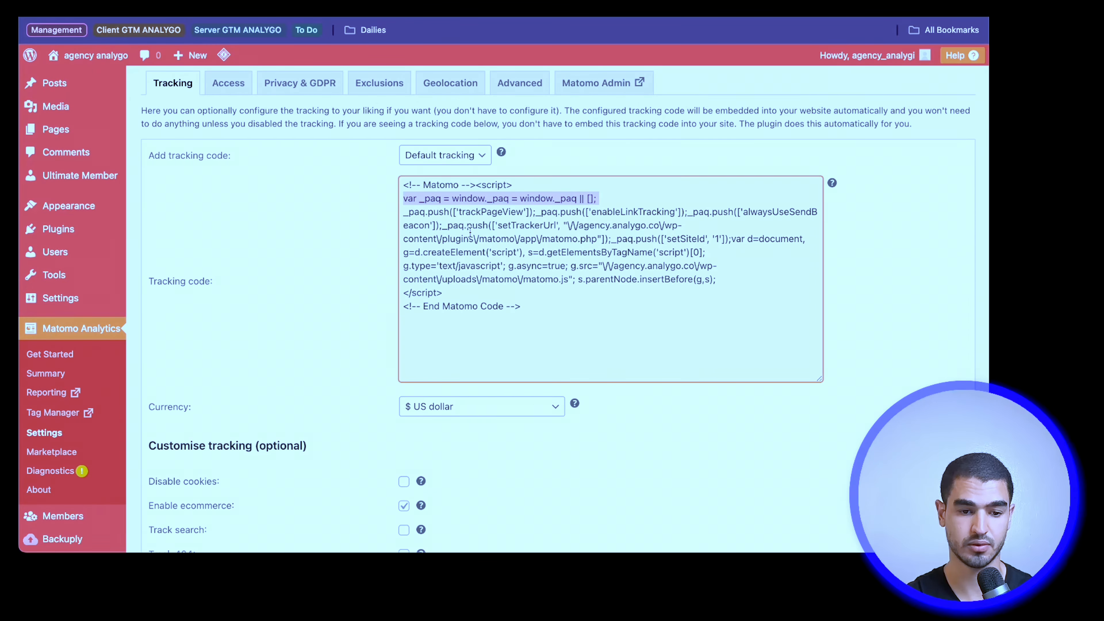
triple_click(555, 326)
click(555, 306)
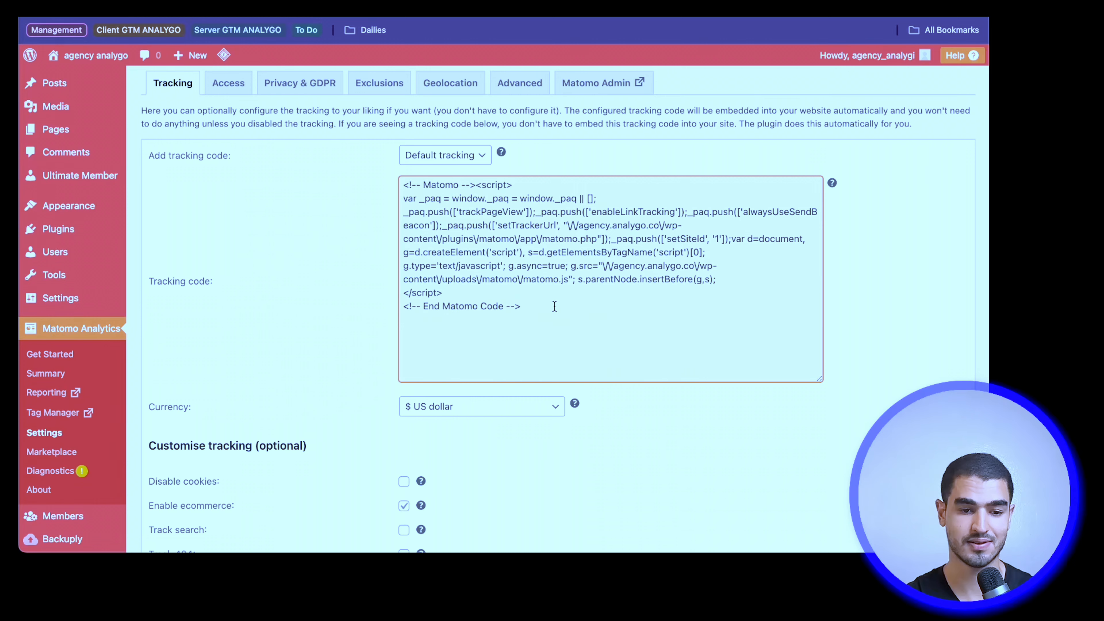
double_click(555, 307)
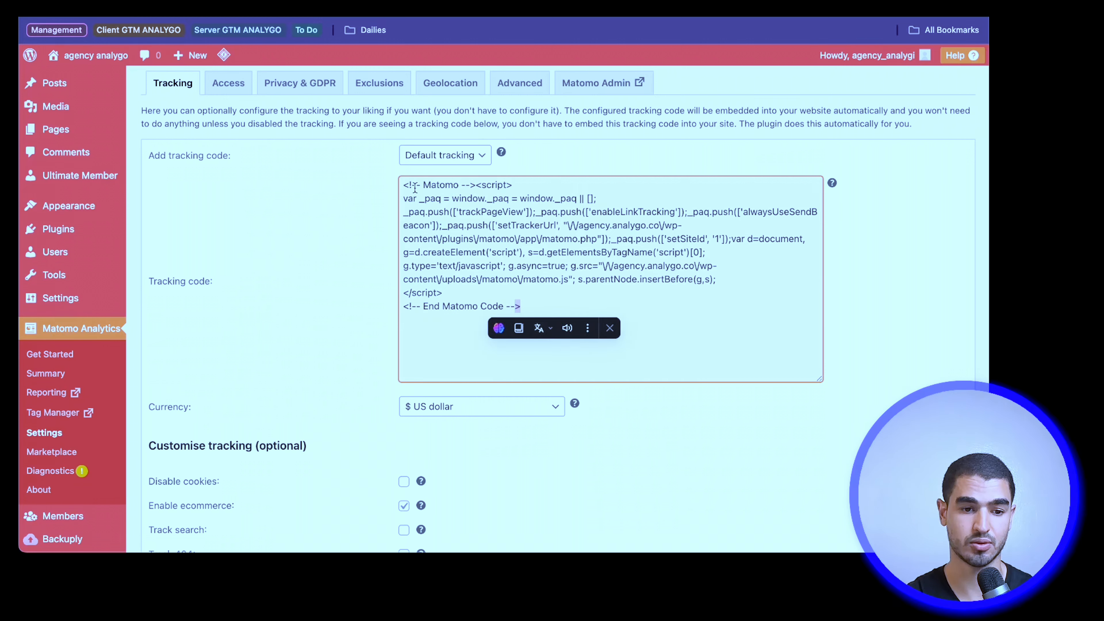
double_click(402, 185)
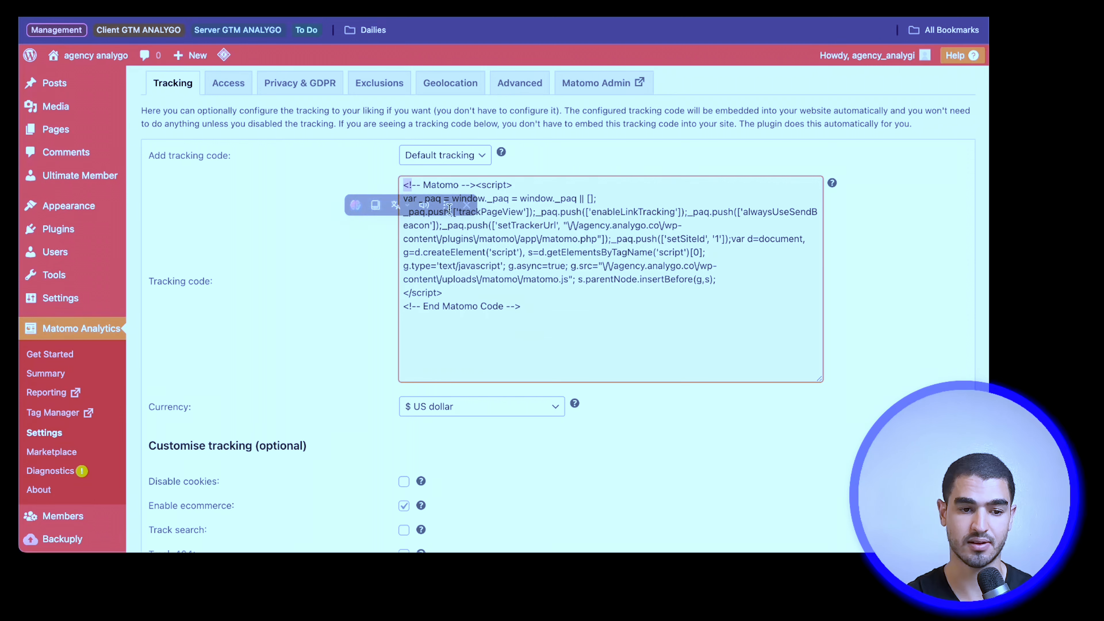
click(558, 301)
Step: Look through the currency choices and the optional custom tracking settings without changing them
scroll(558, 301, down, 2)
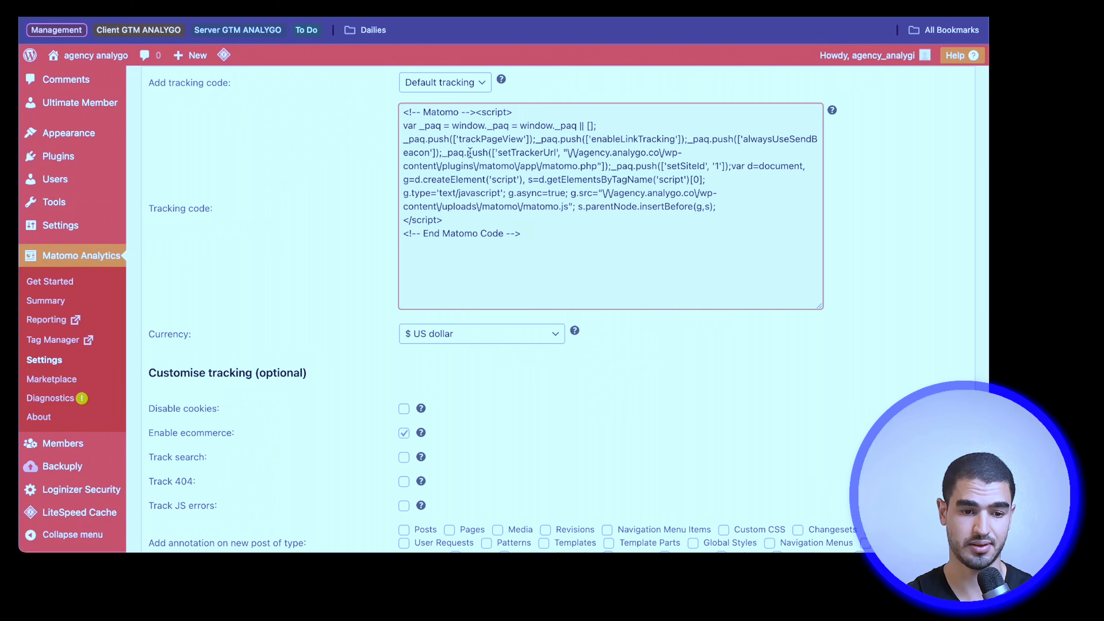
scroll(486, 247, down, 2)
click(488, 250)
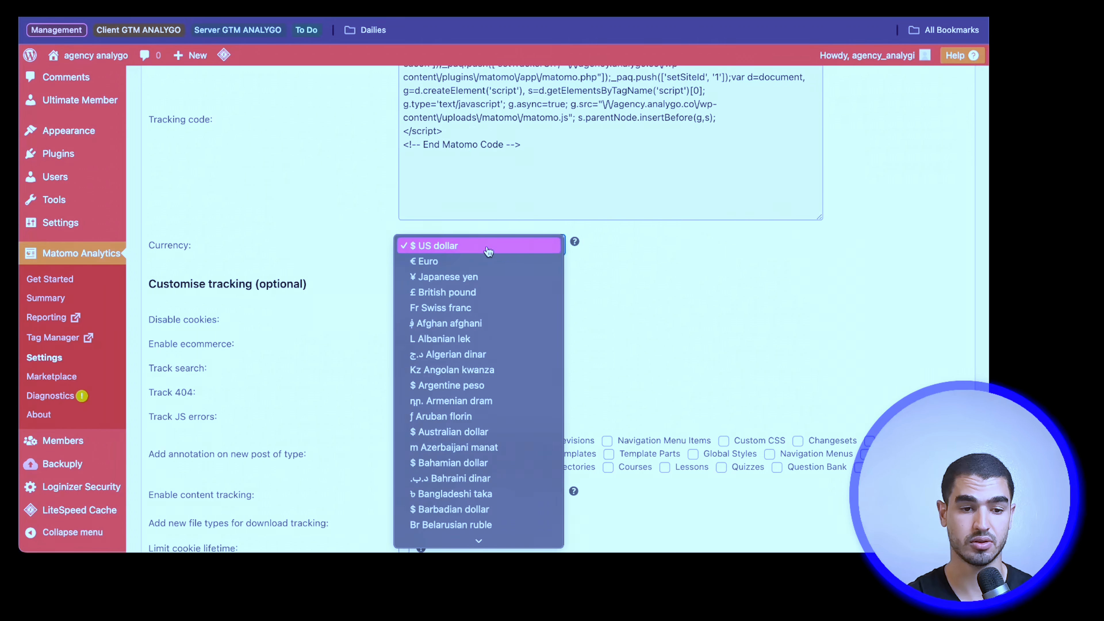
click(376, 221)
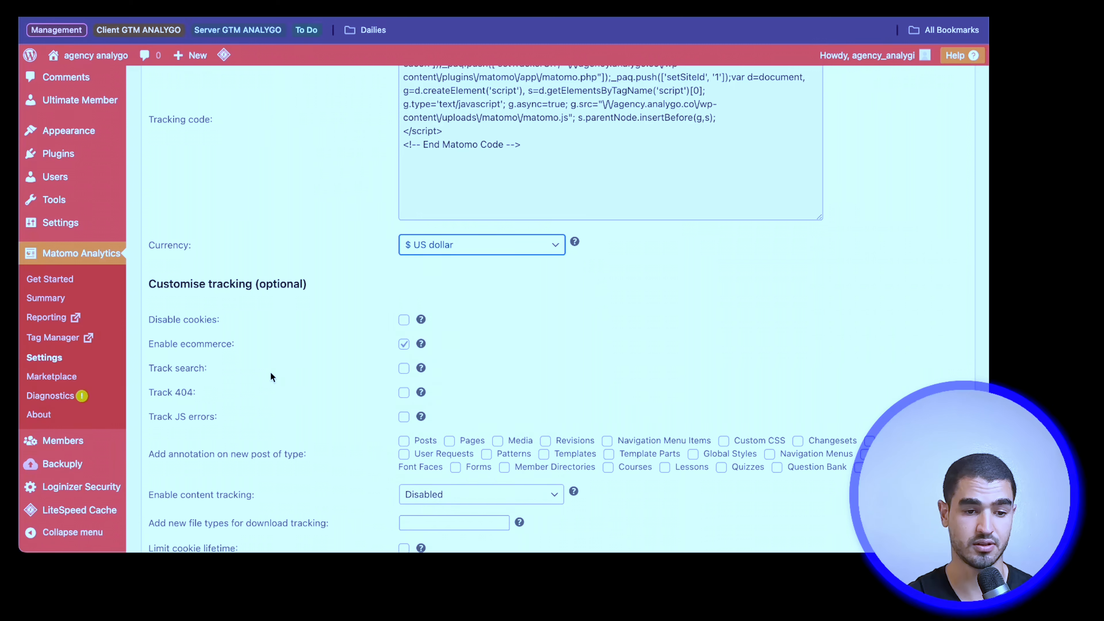
scroll(271, 376, down, 3)
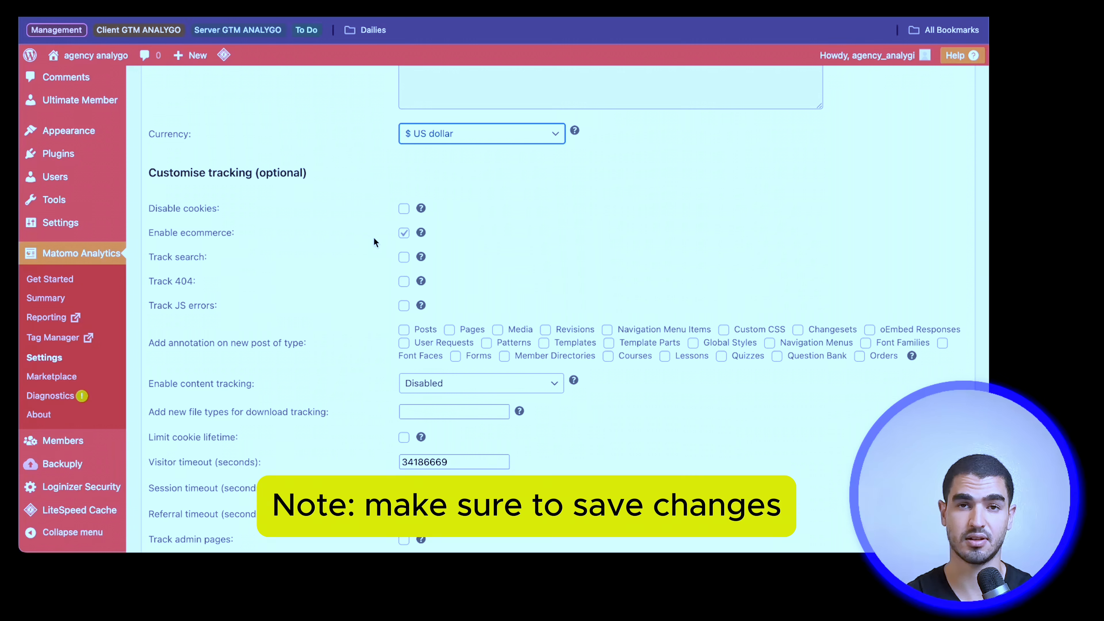
Step: Switch to the Matomo website and open the Matomo Cloud free trial sign-up form
click(208, 212)
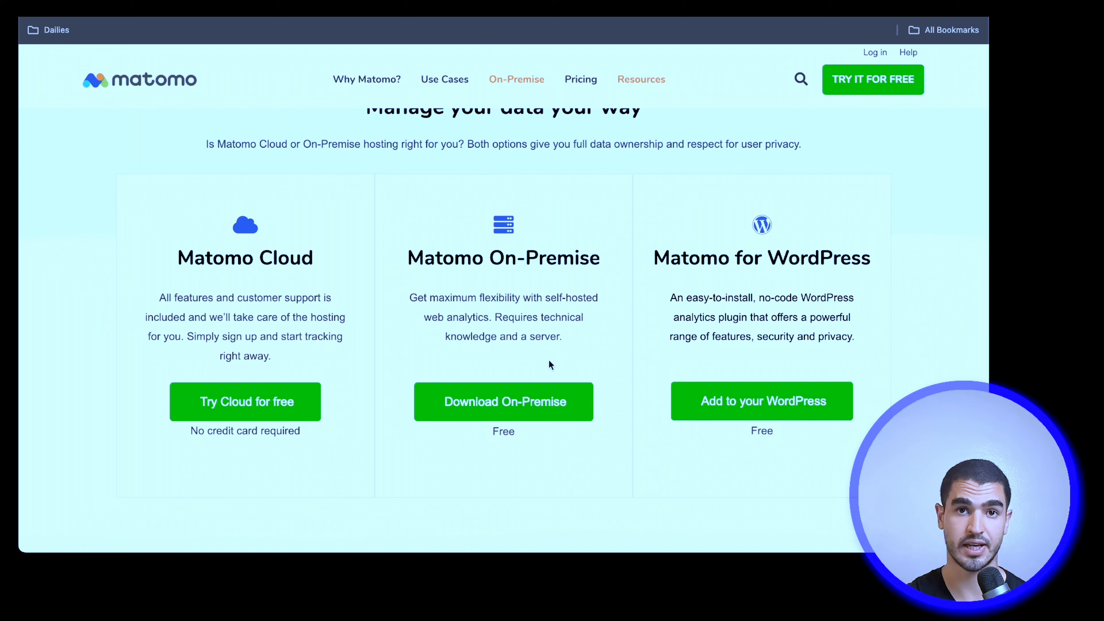
click(261, 403)
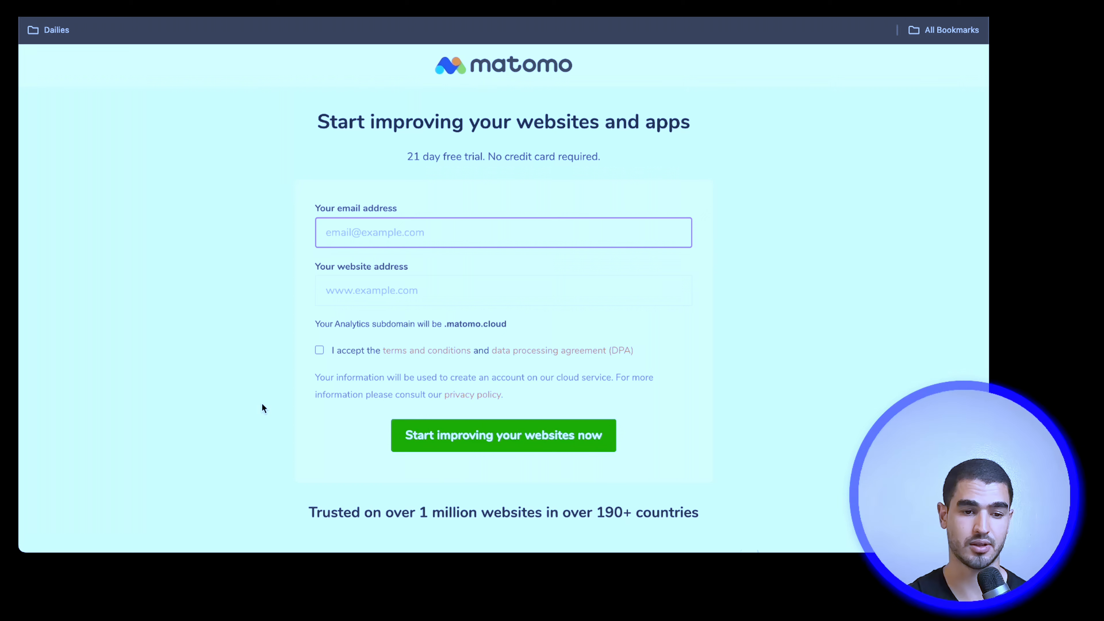
click(514, 221)
click(292, 240)
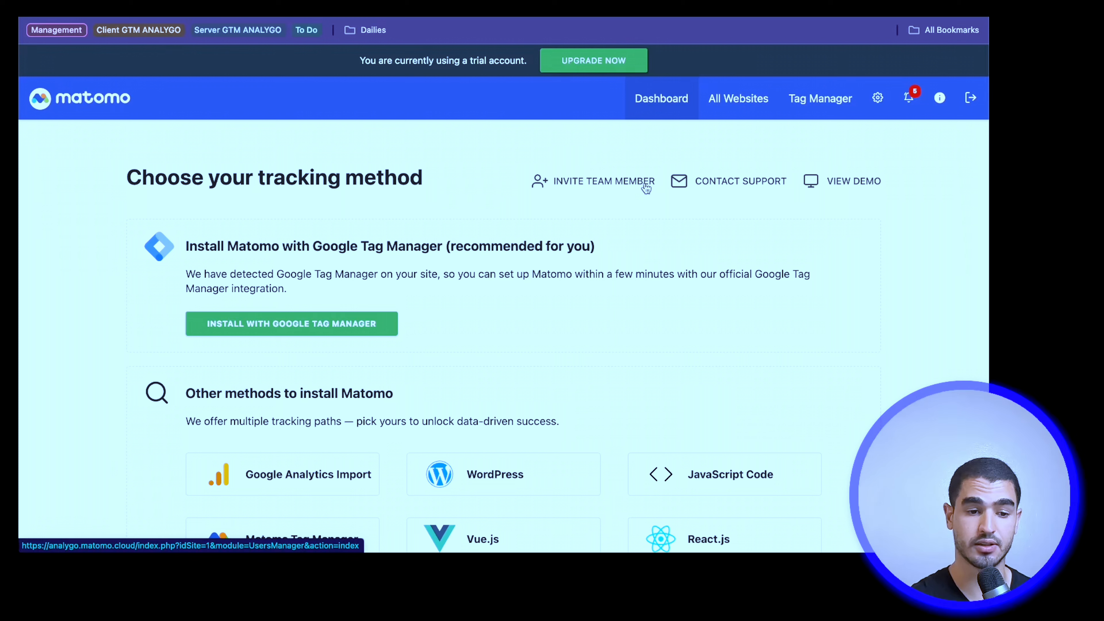
Step: Review the available tracking methods and open the step-by-step guide for installing Matomo with Google Tag Manager
scroll(219, 246, down, 2)
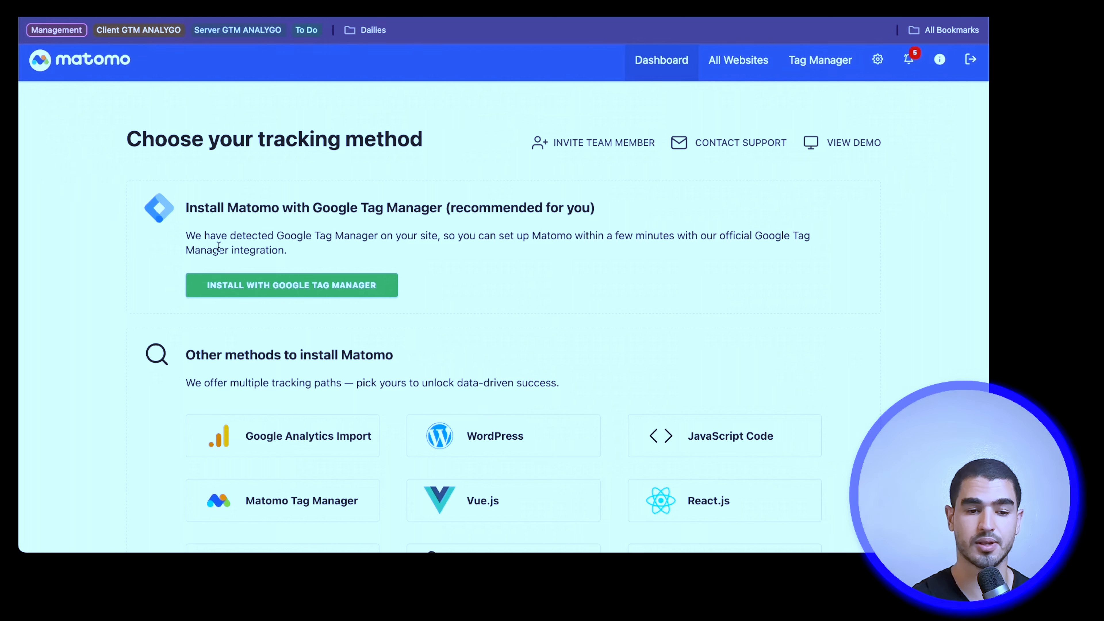
scroll(218, 247, down, 8)
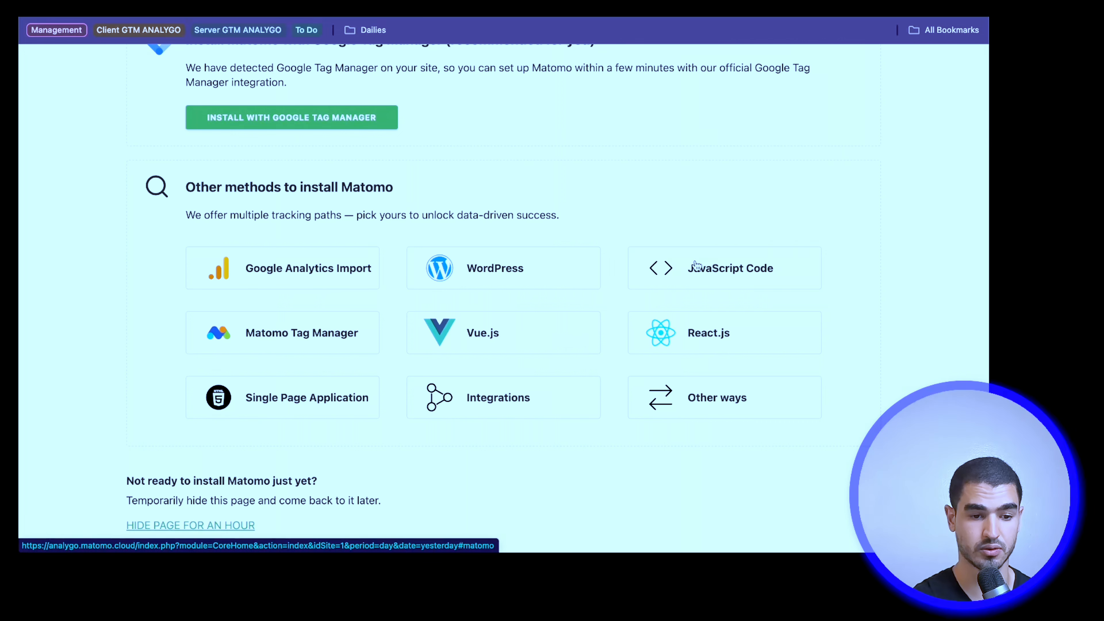
scroll(695, 264, up, 4)
scroll(345, 291, down, 5)
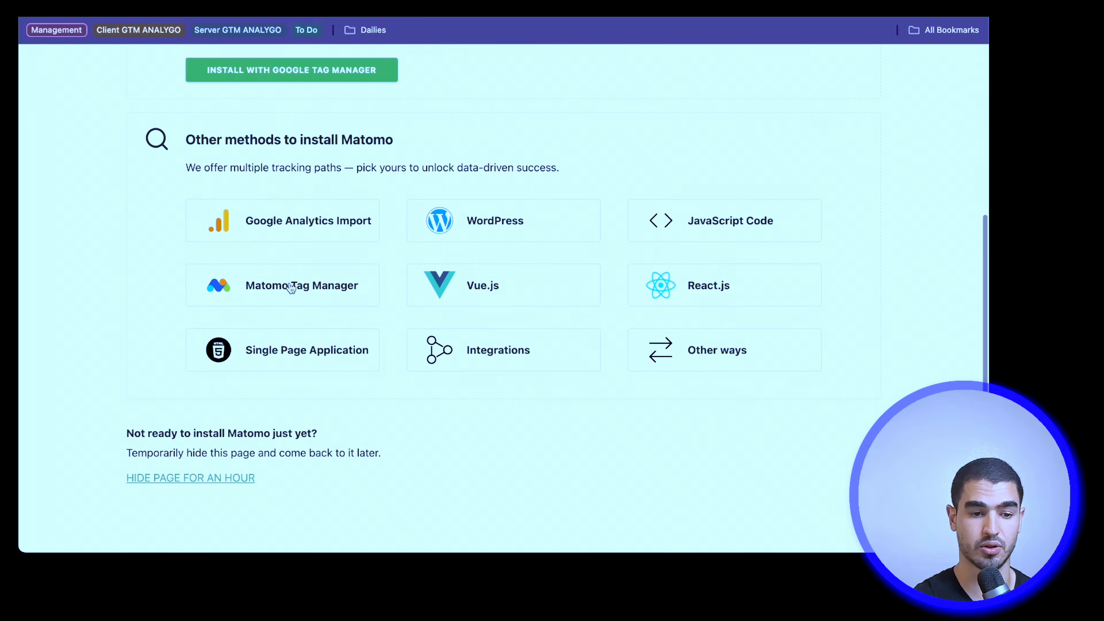
scroll(271, 152, up, 2)
click(269, 151)
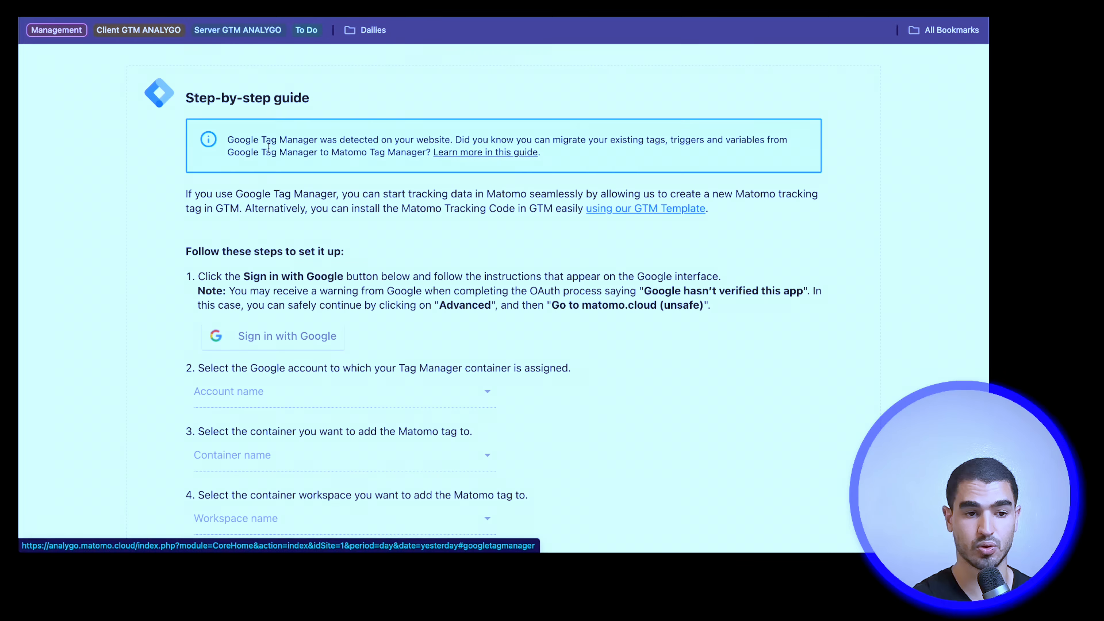
Step: Follow the Google Tag Manager guide and create the Matomo tag in the DEMO ACCOUNT container's Default Workspace
scroll(306, 257, down, 5)
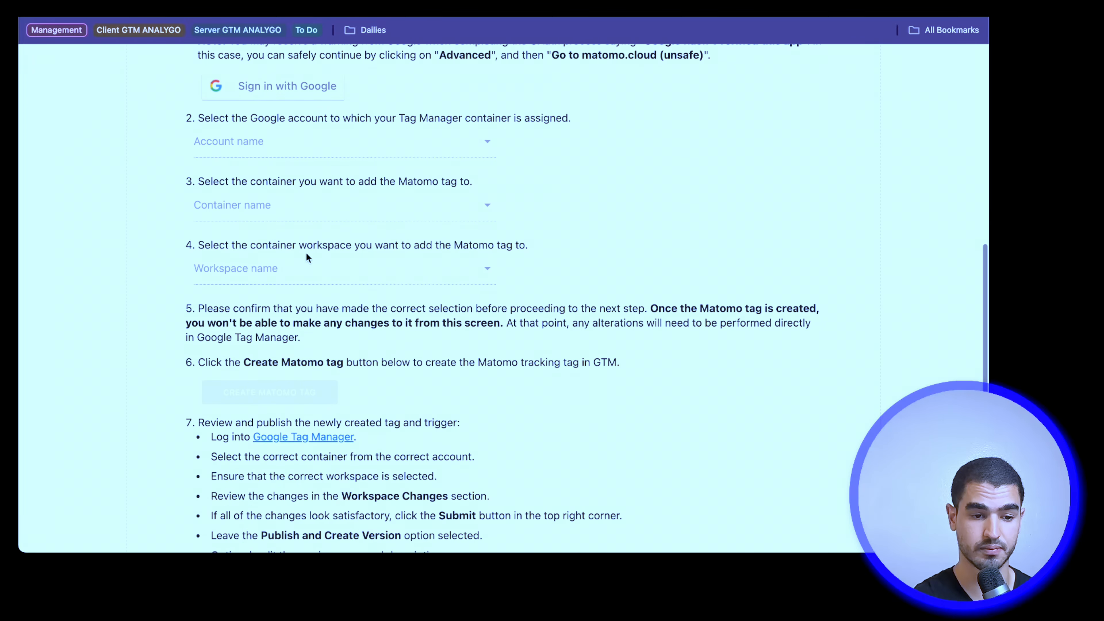
scroll(306, 257, down, 2)
scroll(326, 368, down, 2)
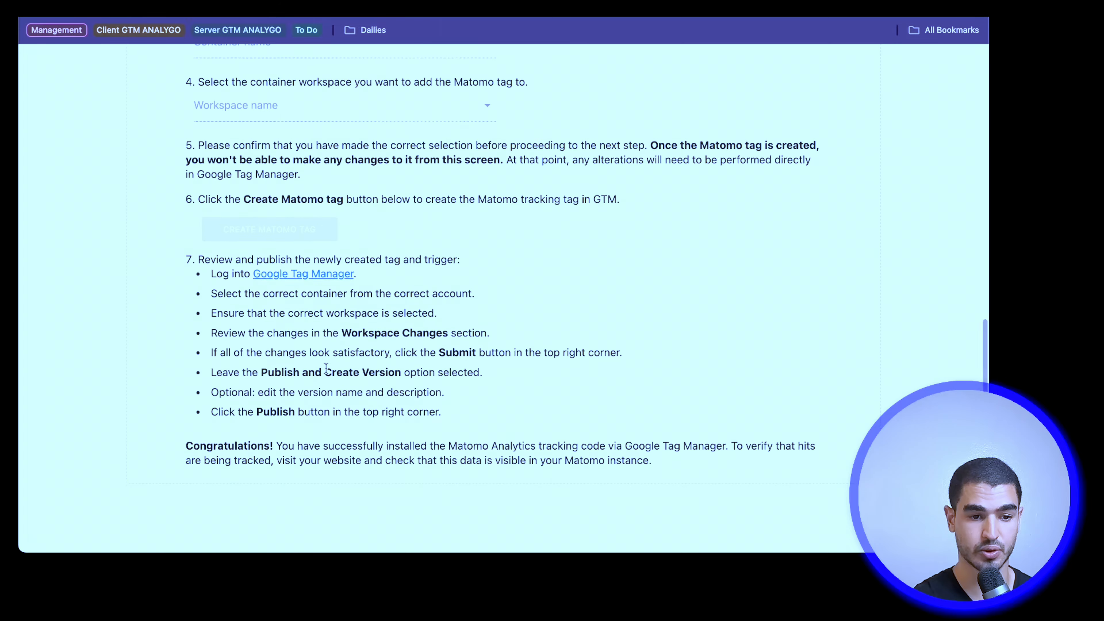
scroll(326, 368, up, 7)
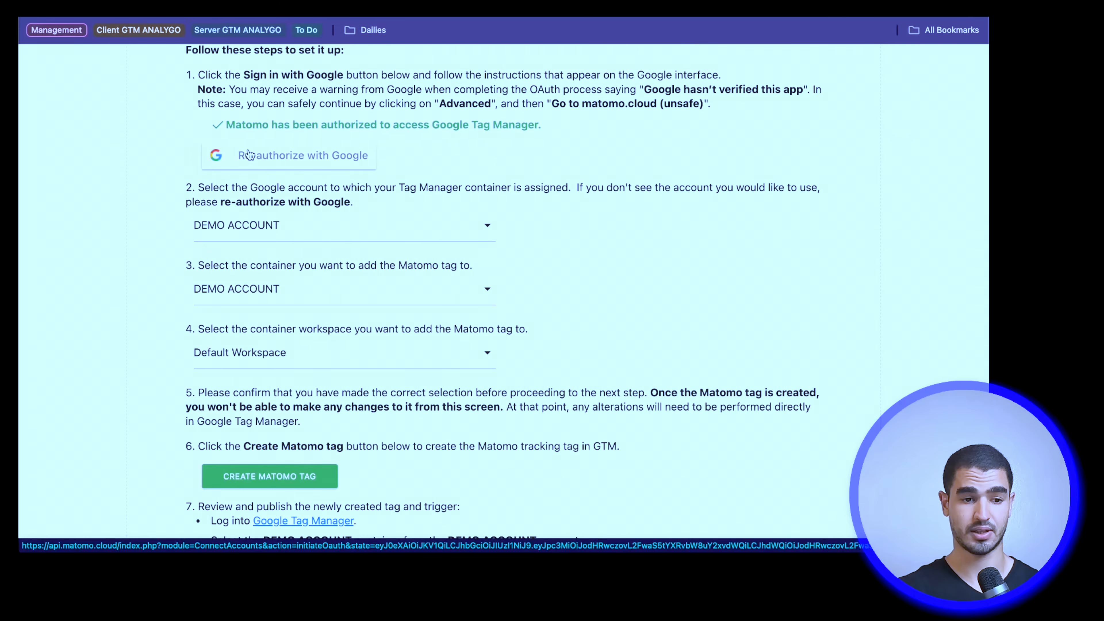
scroll(212, 155, down, 2)
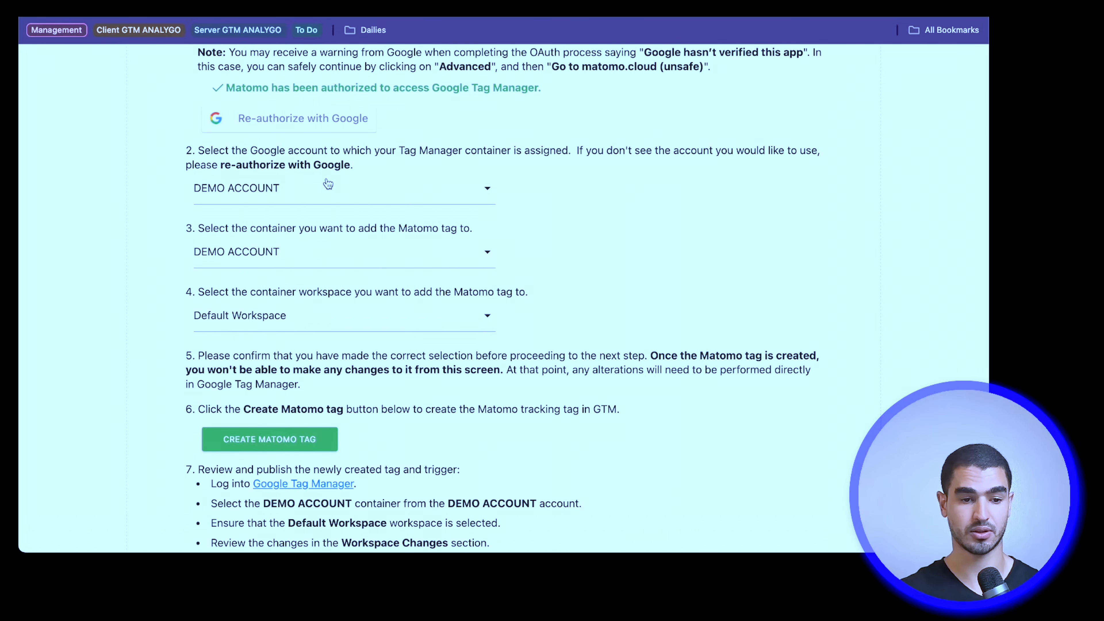
scroll(328, 184, down, 2)
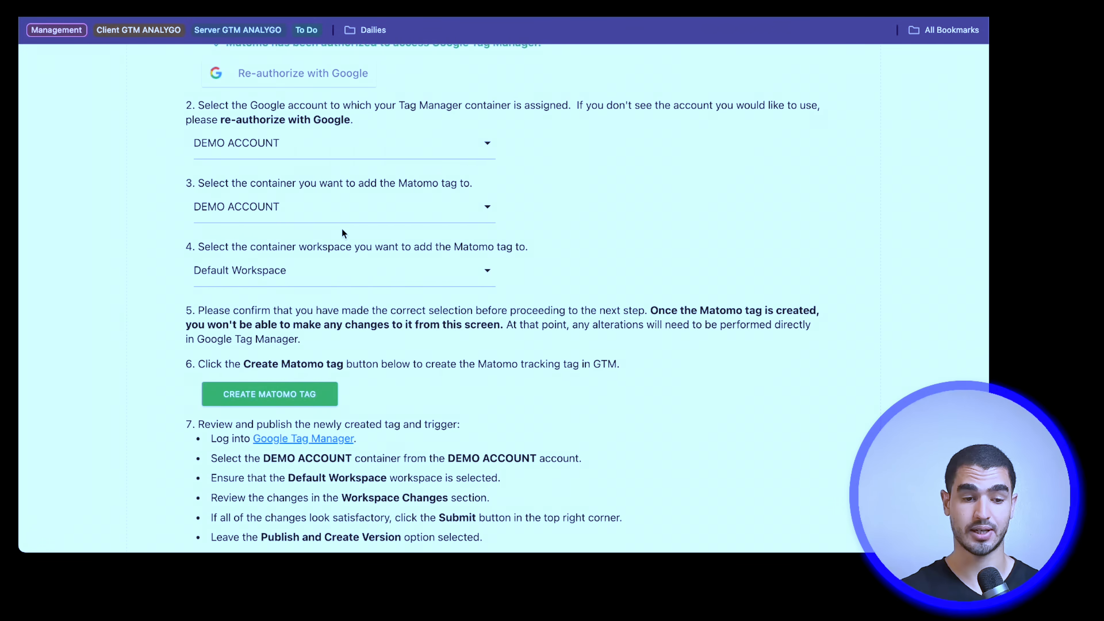
scroll(330, 261, down, 3)
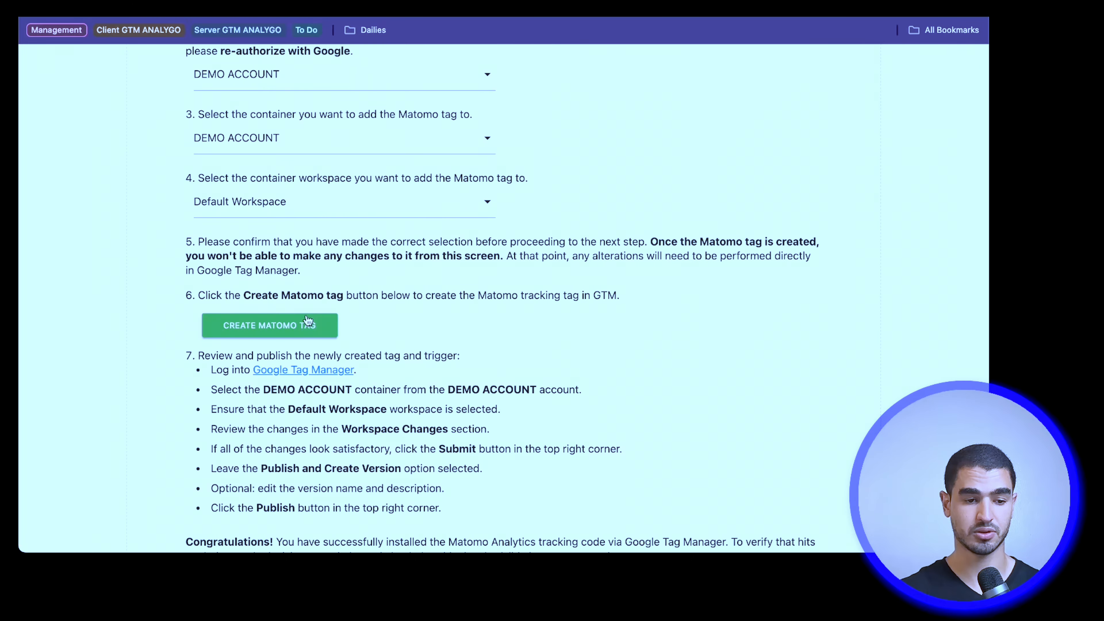
click(301, 324)
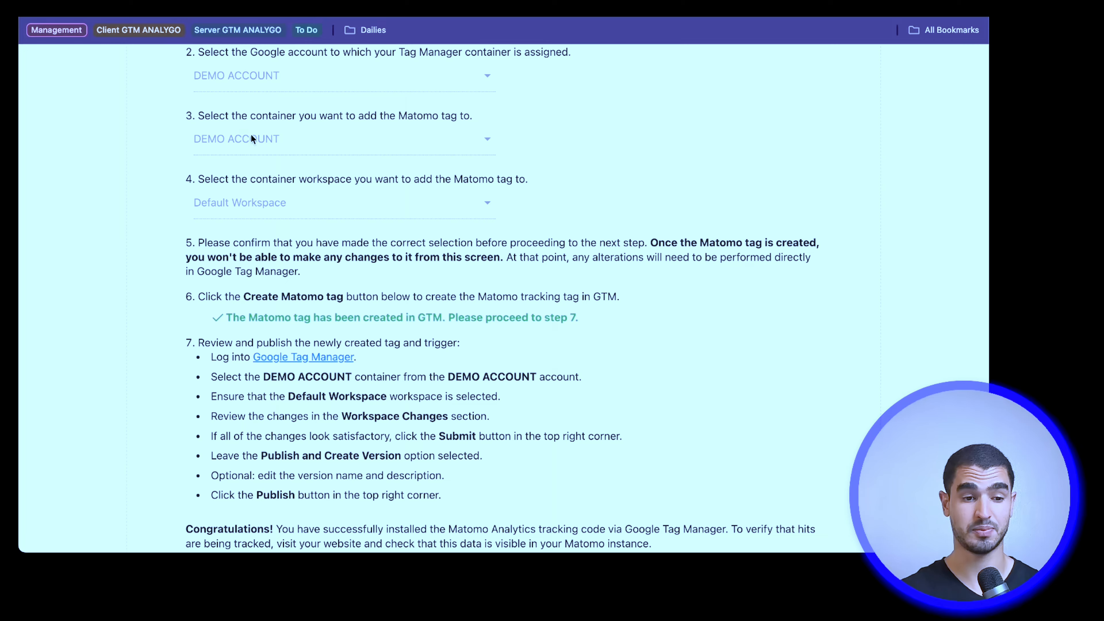
scroll(257, 141, up, 2)
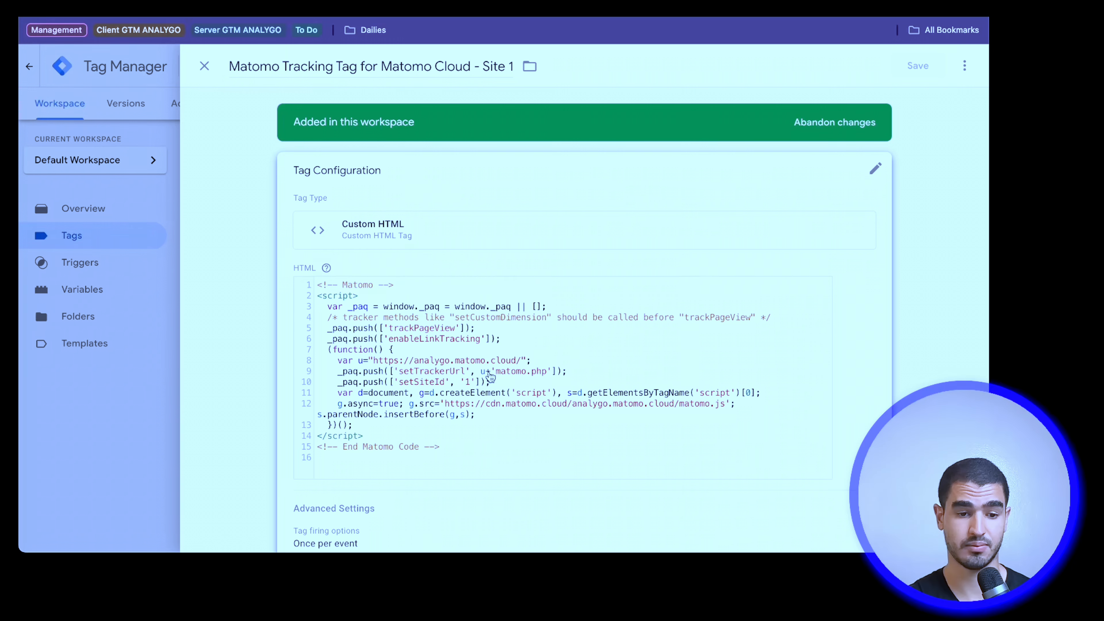
Step: Inspect the Matomo tracking tag's HTML code, advanced settings and firing trigger in Google Tag Manager, and close the tag
click(491, 377)
triple_click(444, 376)
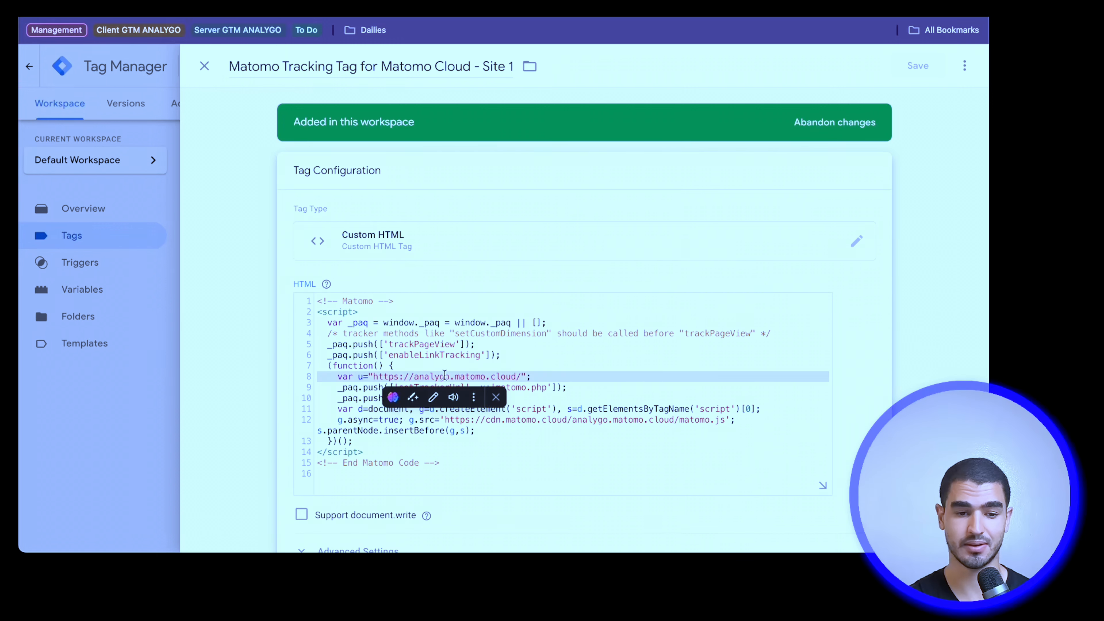
click(436, 323)
scroll(436, 322, down, 1)
scroll(436, 323, down, 2)
scroll(436, 323, down, 5)
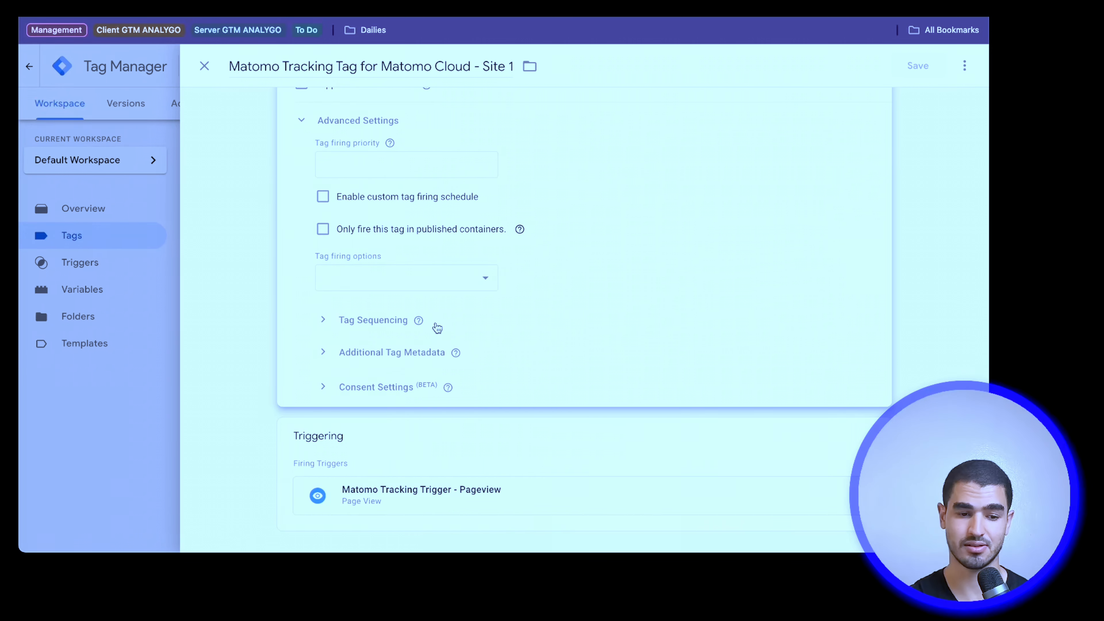
click(343, 457)
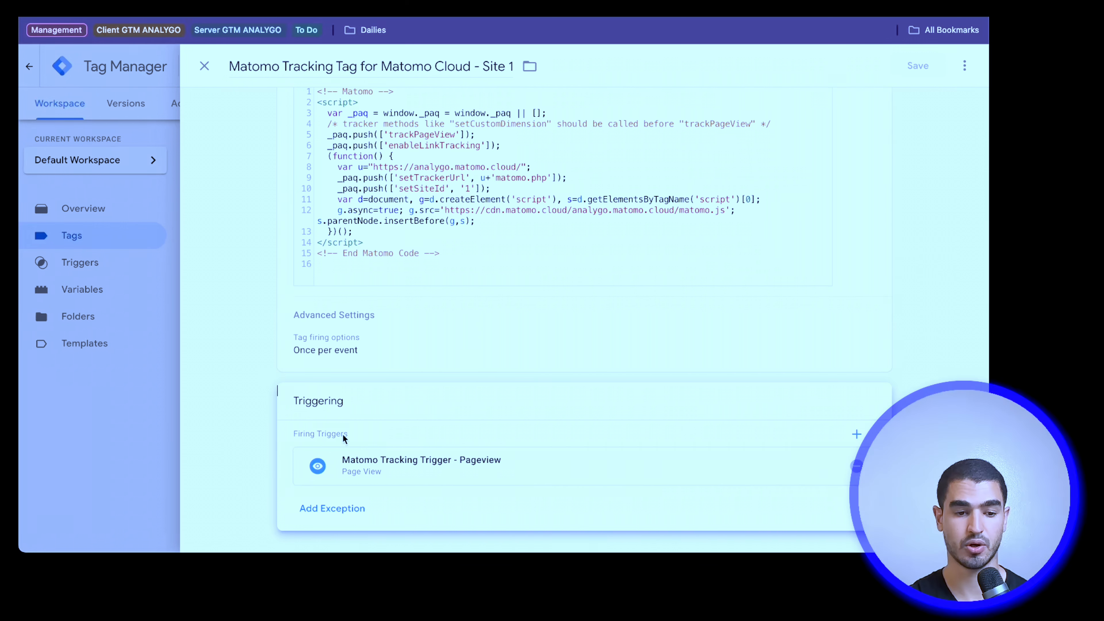
scroll(389, 230, up, 3)
scroll(389, 230, up, 2)
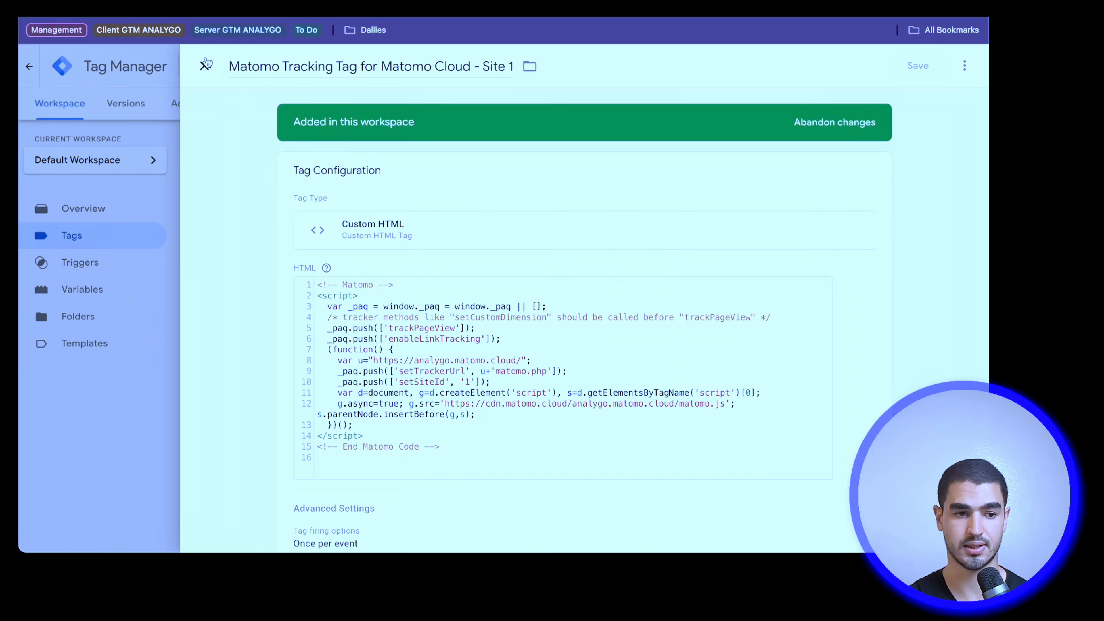
click(205, 66)
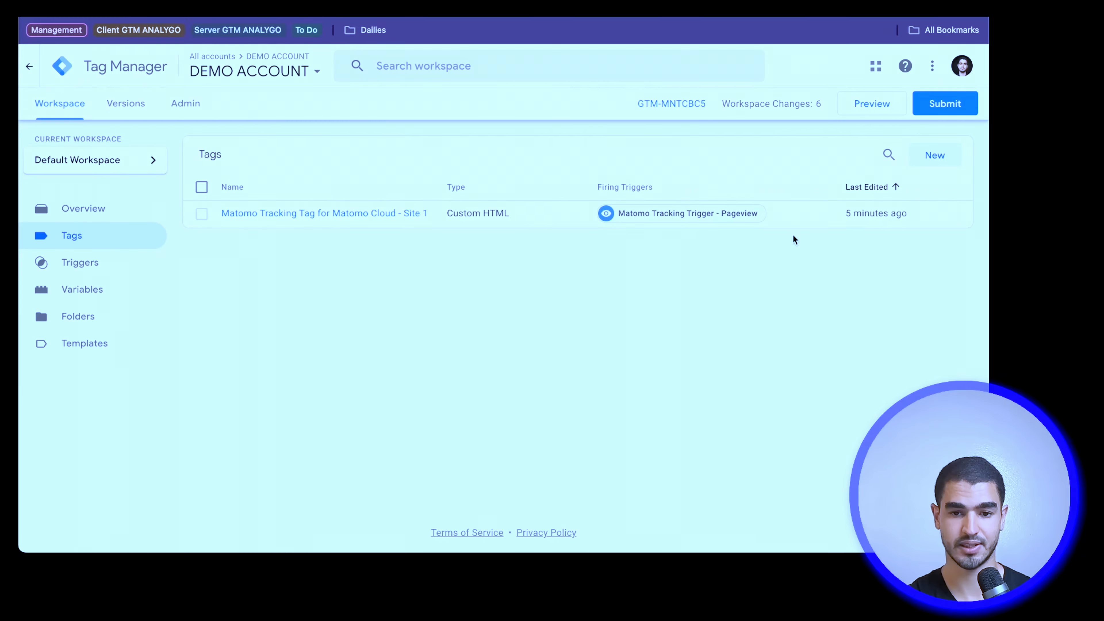
Step: Publish the workspace changes as version "matom tag" with the description "matomo configuration"
click(940, 111)
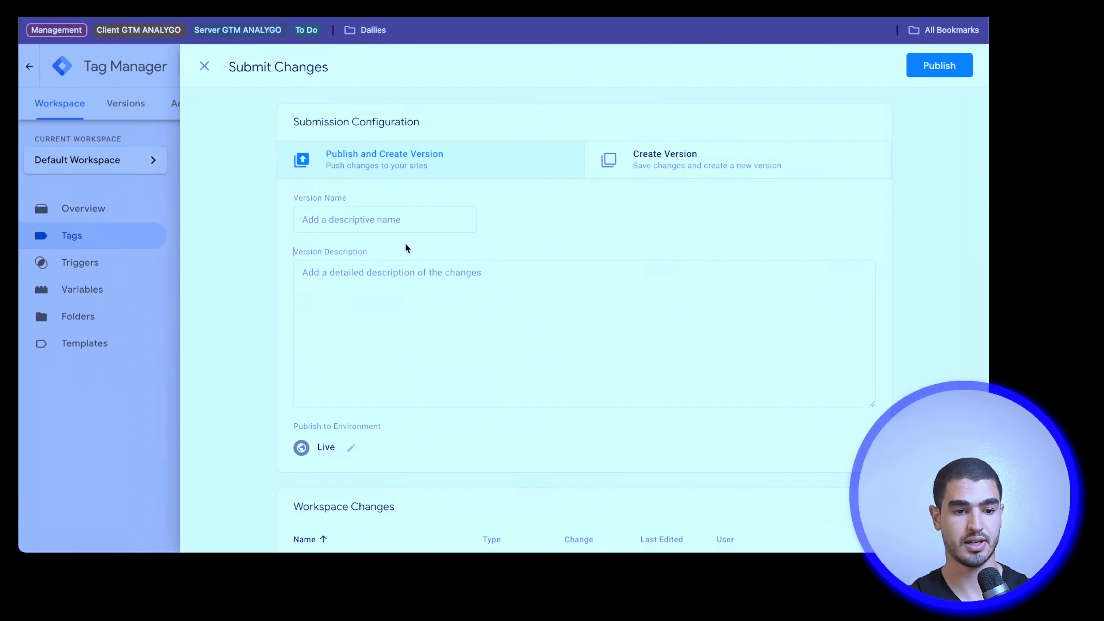
click(413, 225)
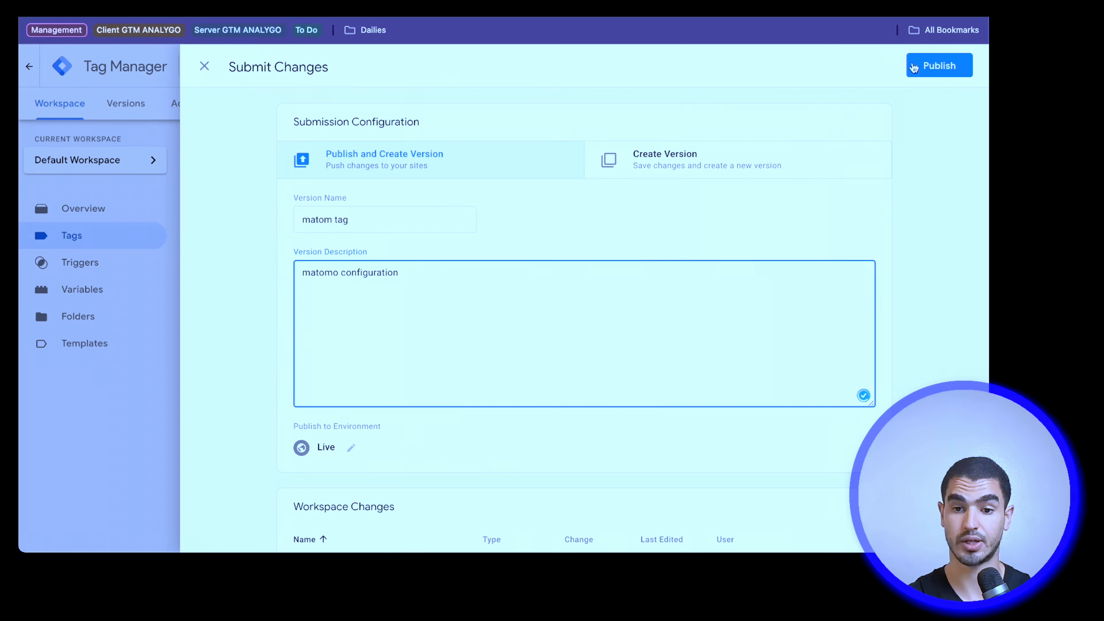
click(935, 66)
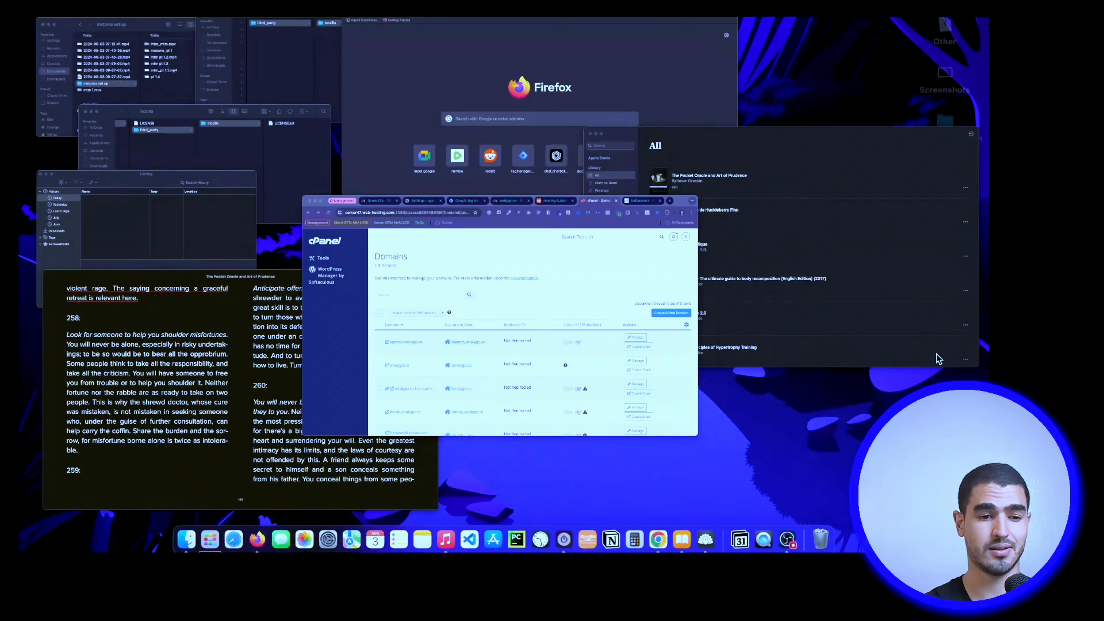
Step: In cPanel, create the new domain matomo.analygo.co with its own document root
click(924, 251)
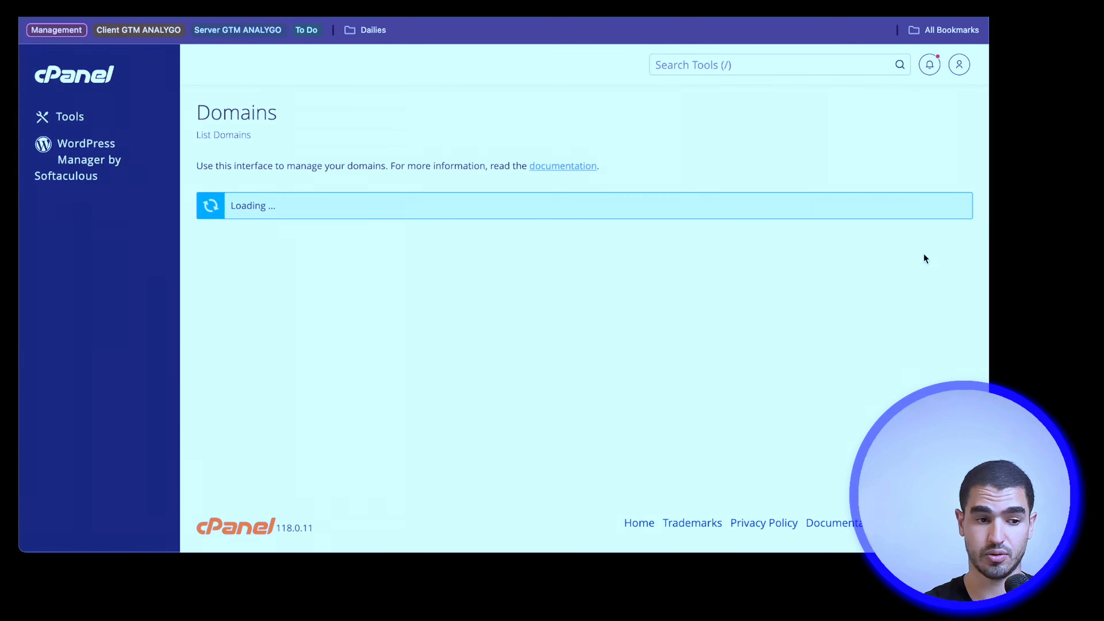
click(312, 283)
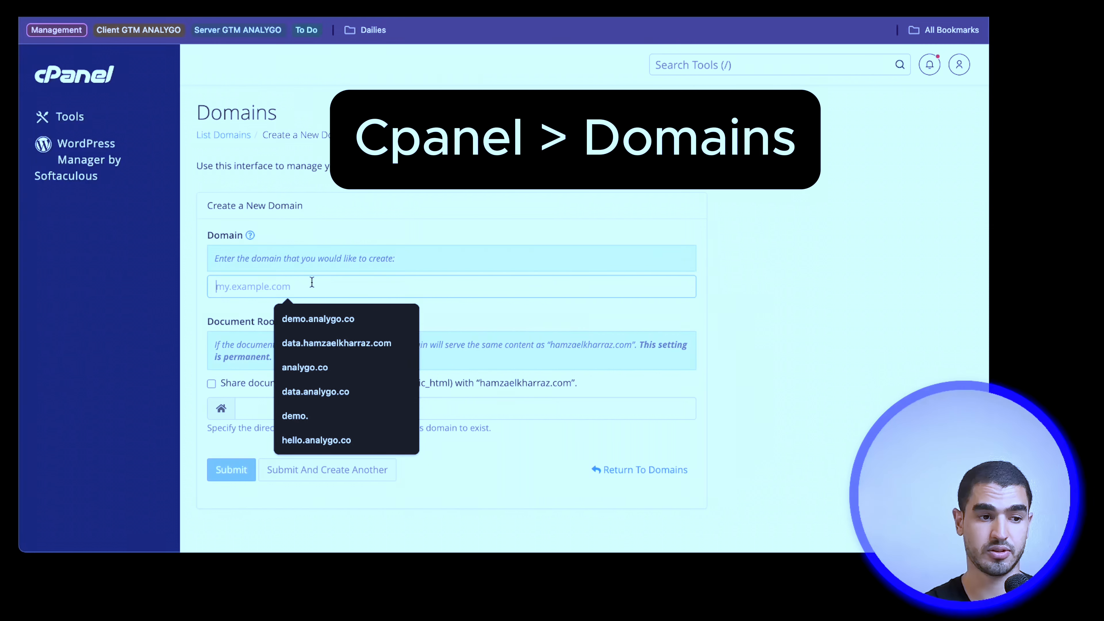
click(727, 66)
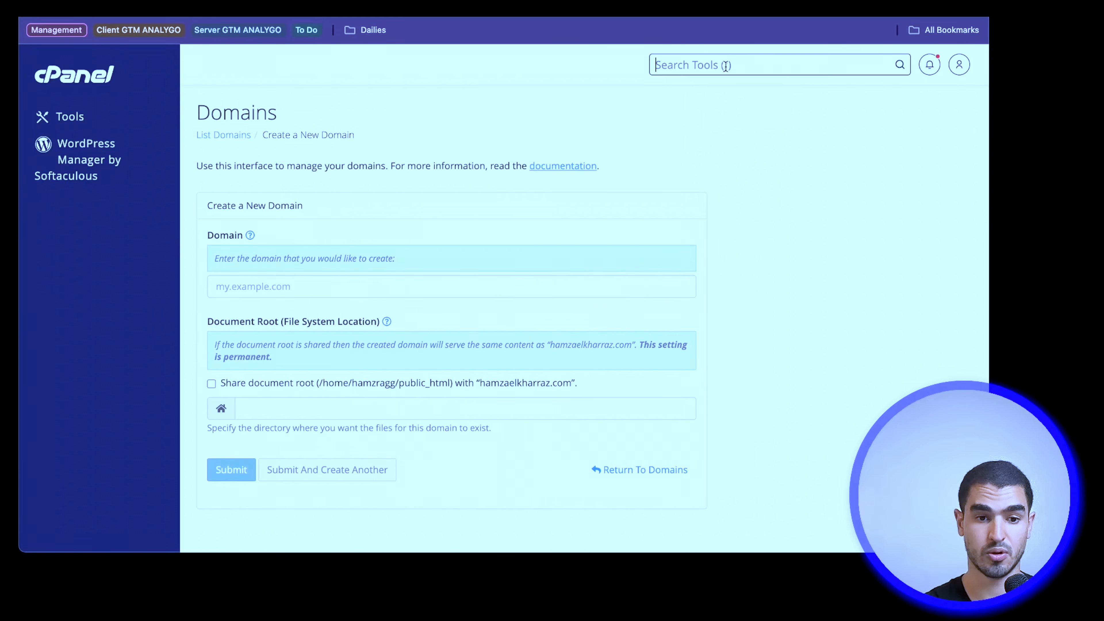
text(doma)
click(251, 280)
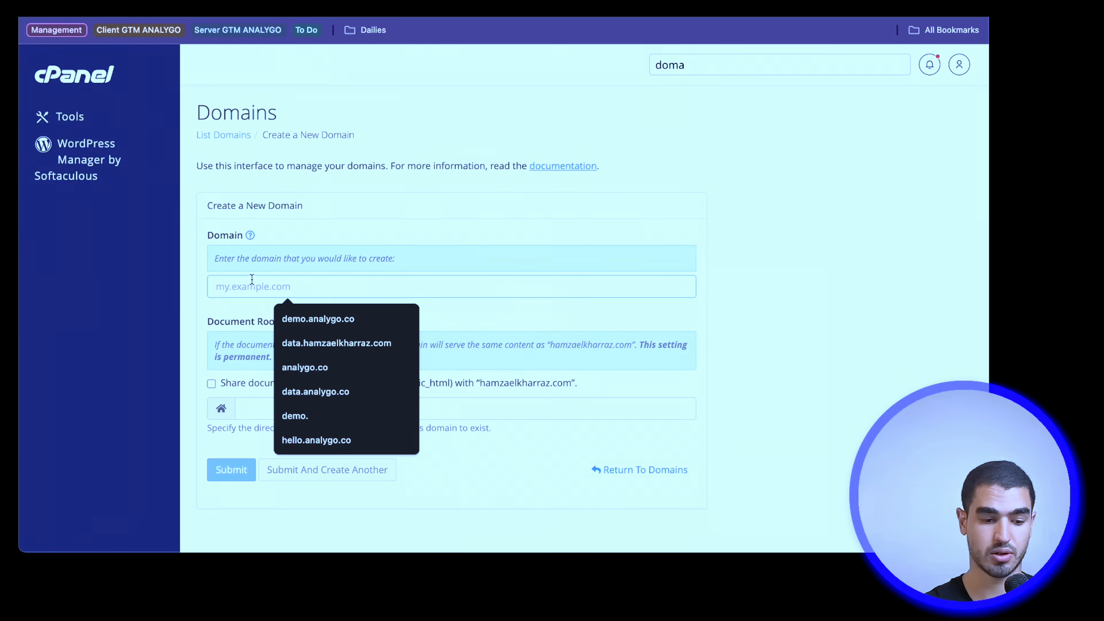
text(matomo)
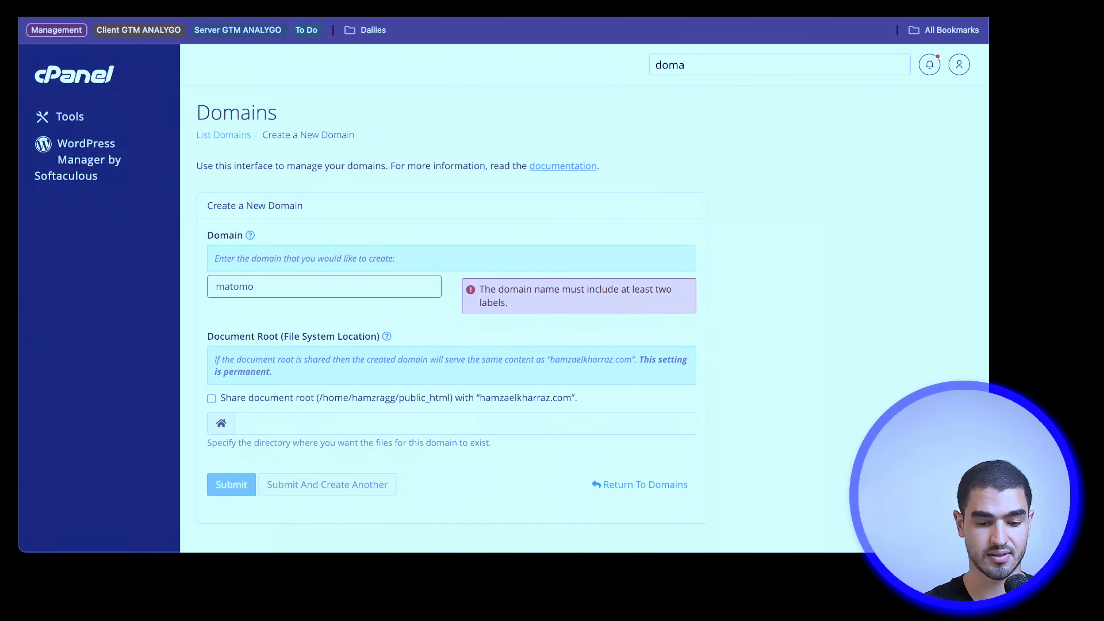
text(.analygo.co)
scroll(246, 439, down, 2)
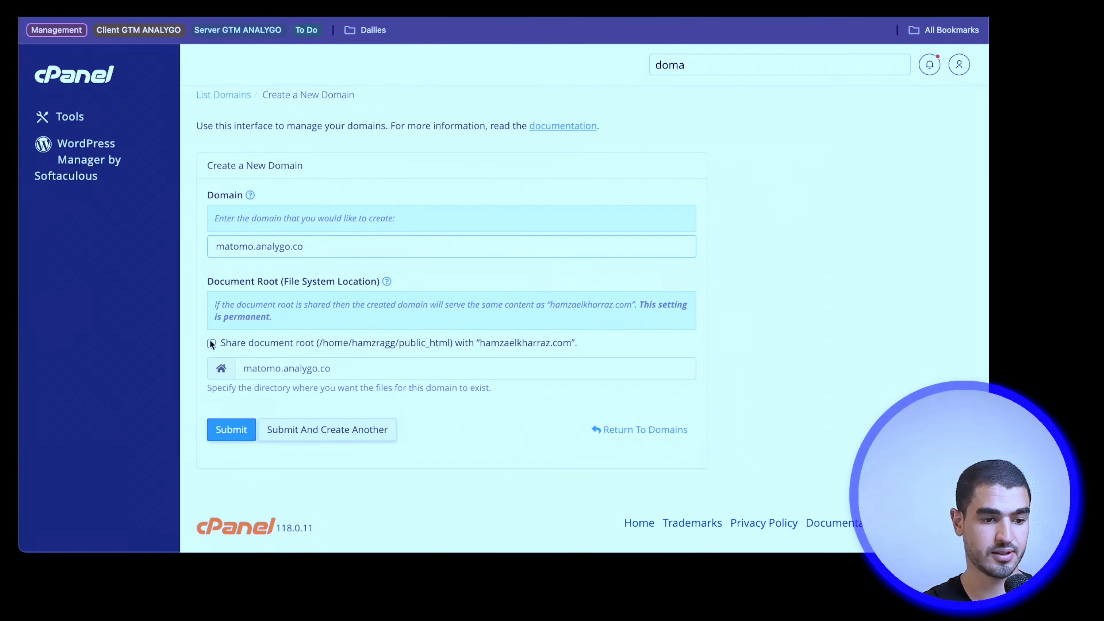
key(Return)
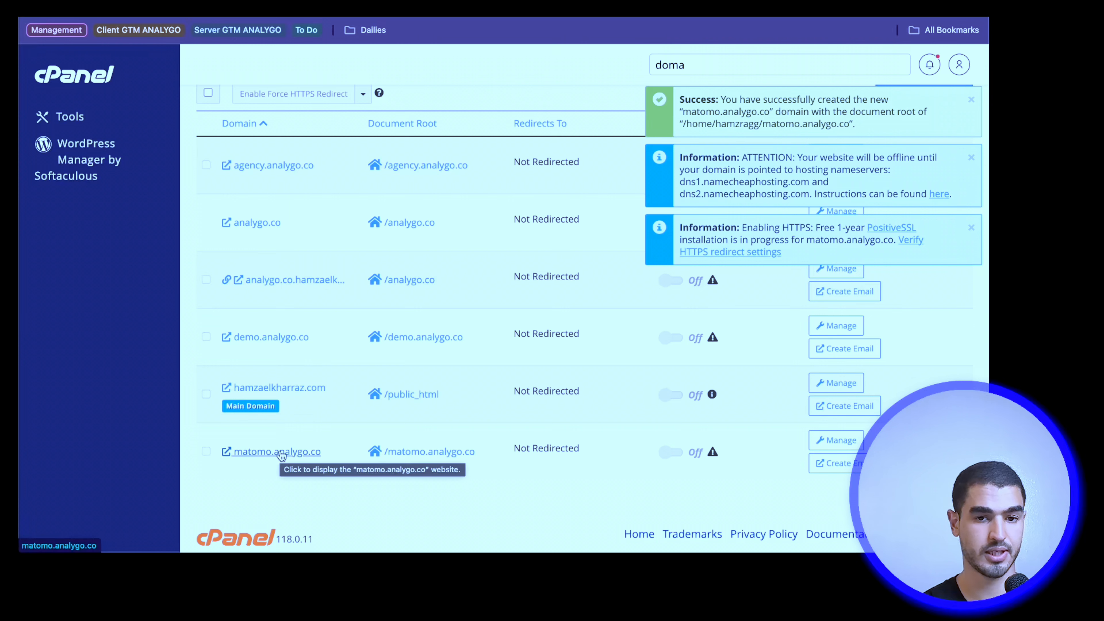
Step: Find Matomo in the Softaculous script library and open its installation form
click(86, 177)
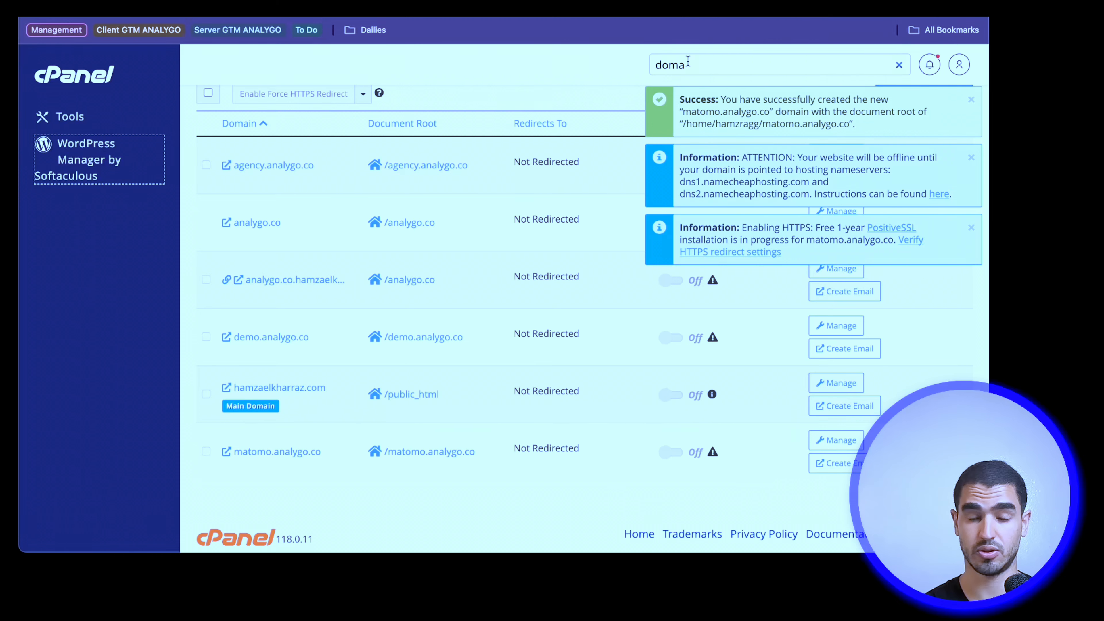
click(102, 115)
text(matomo)
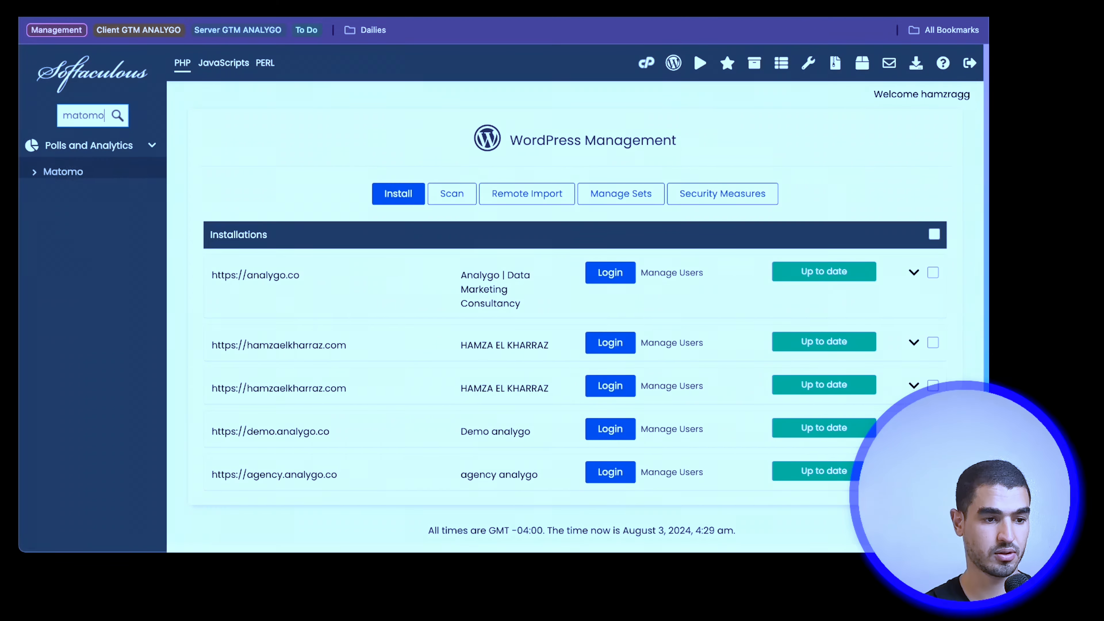
click(72, 171)
click(257, 274)
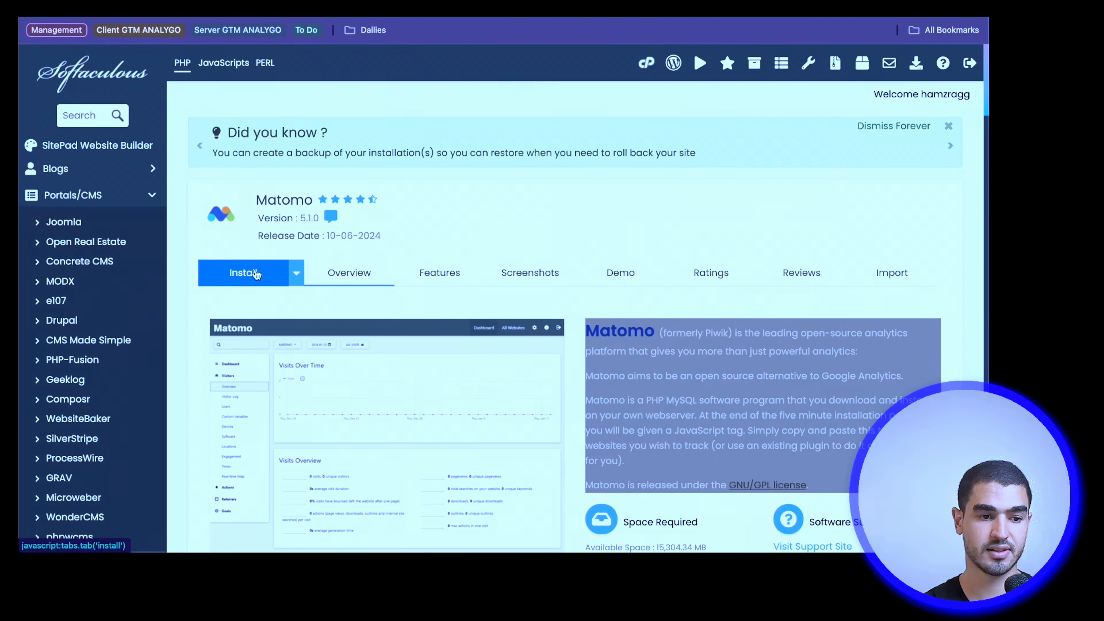
scroll(462, 302, down, 3)
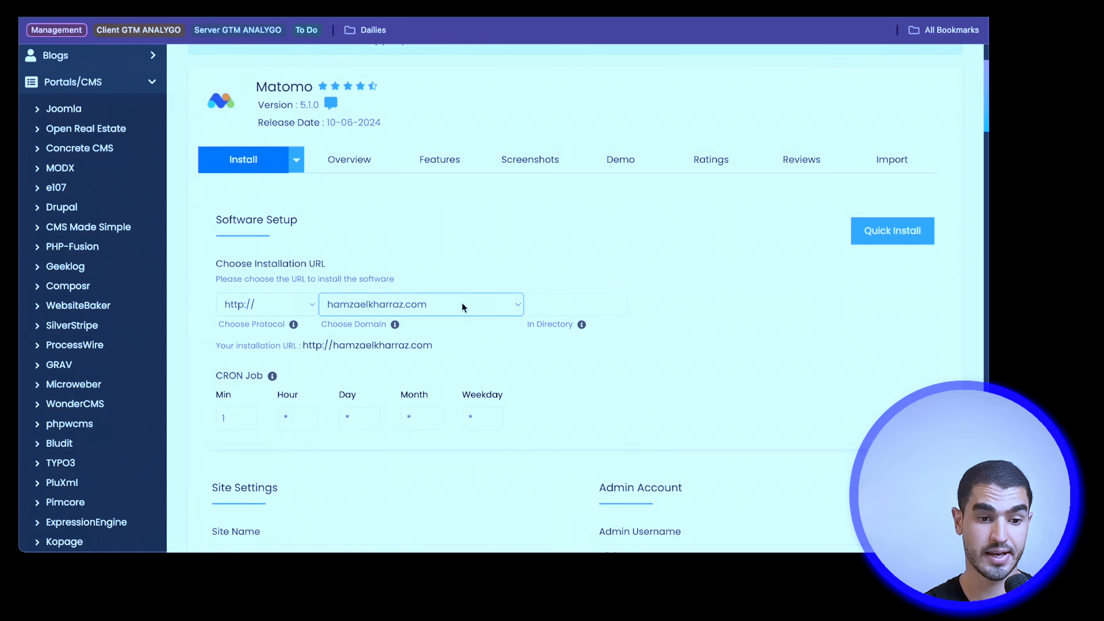
click(462, 303)
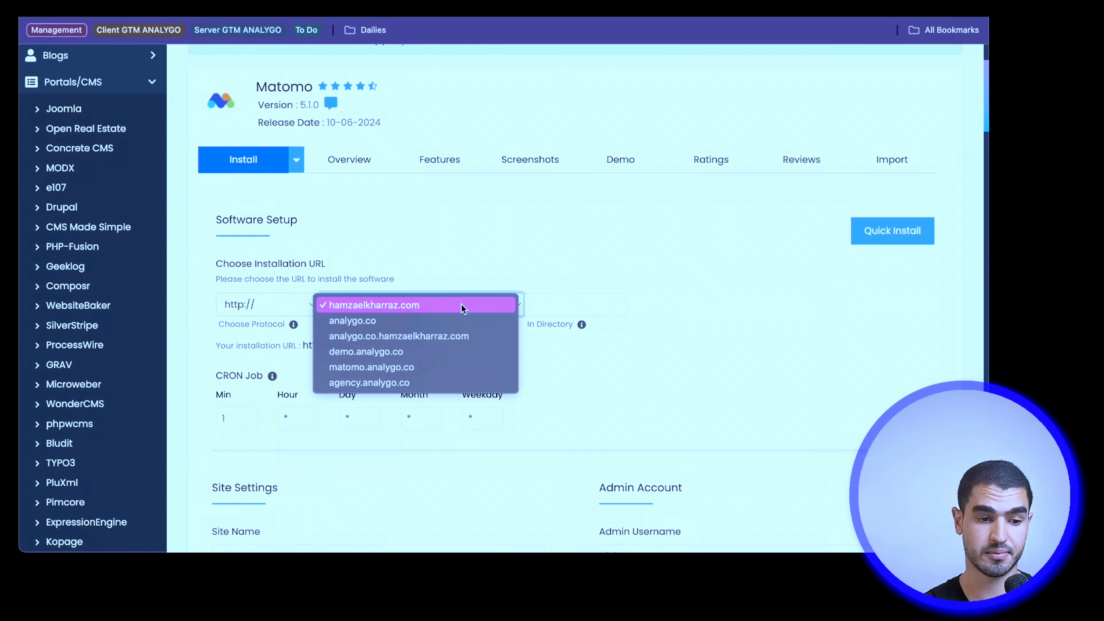
click(444, 366)
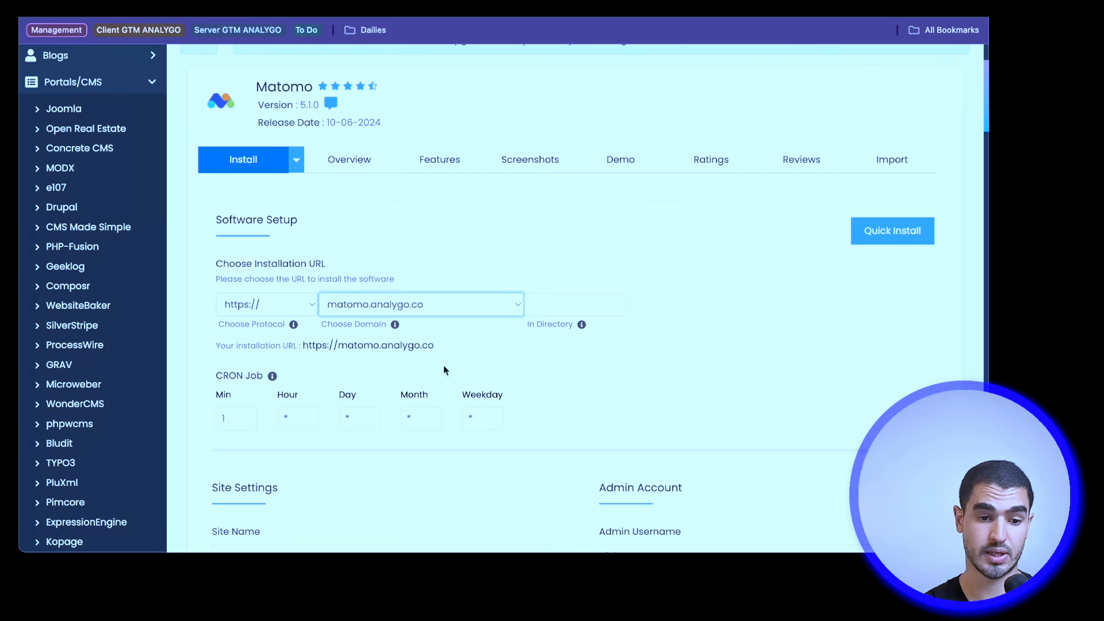
scroll(444, 370, down, 3)
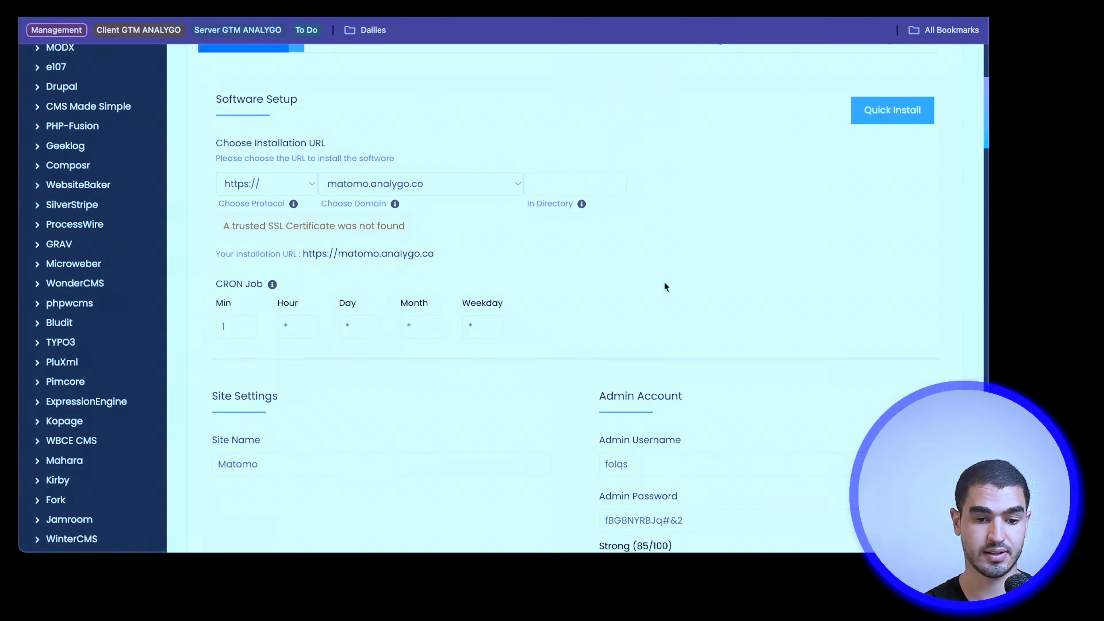
scroll(650, 355, up, 1)
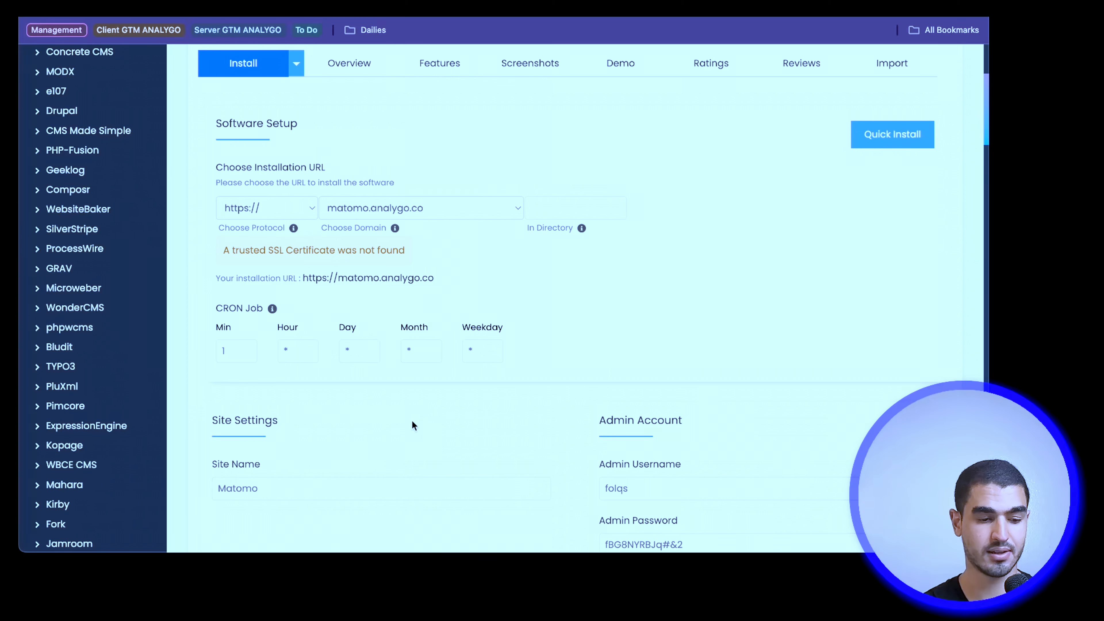
scroll(569, 471, down, 1)
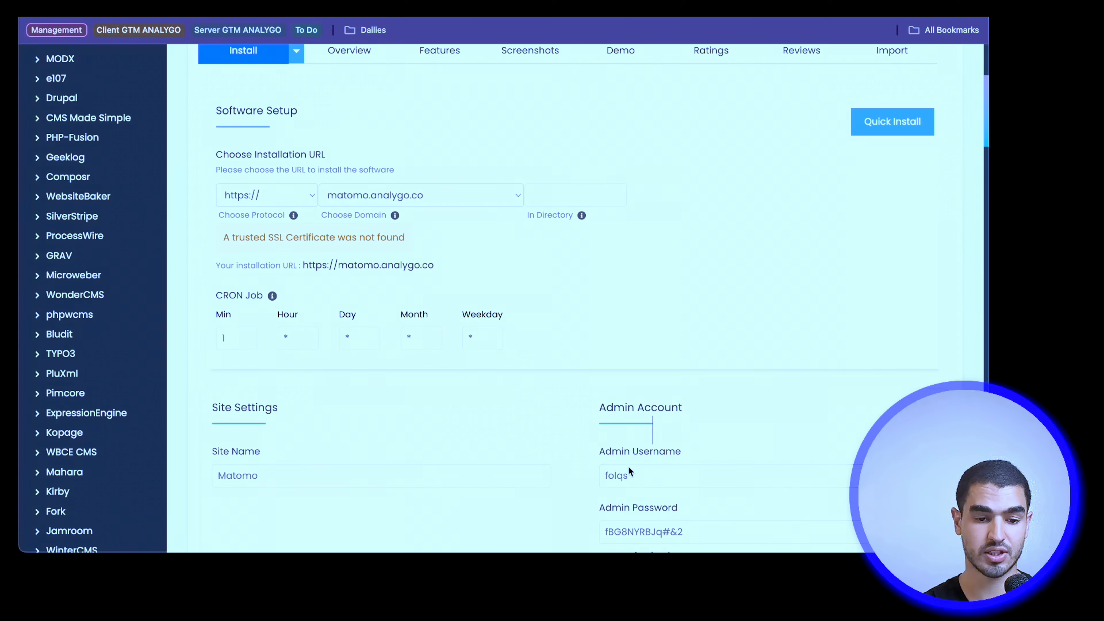
scroll(569, 480, down, 5)
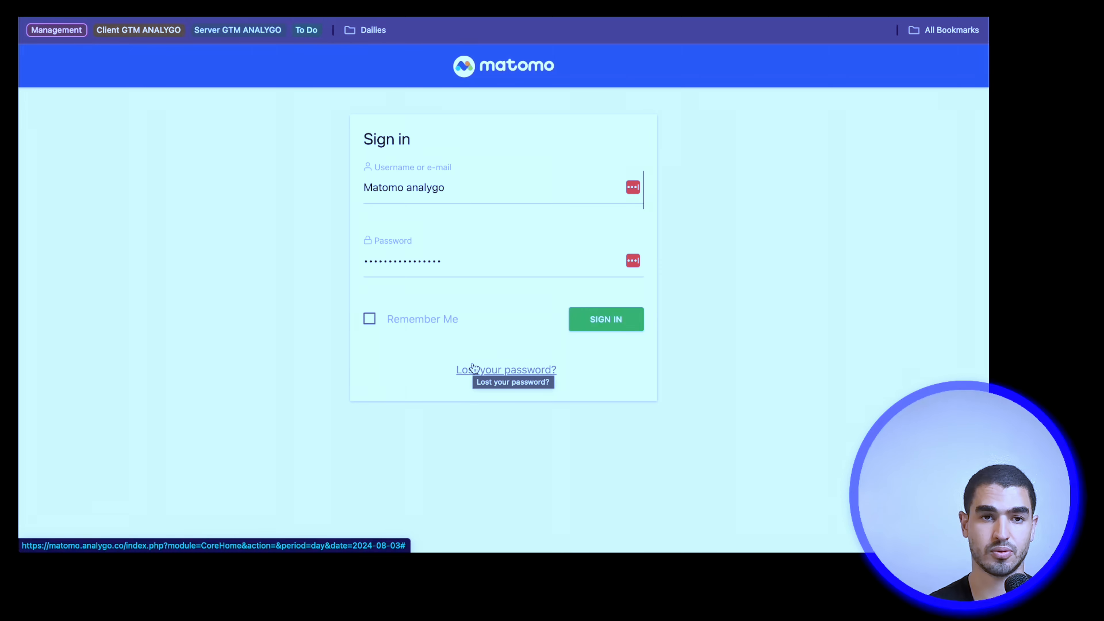
Step: Sign in to the self-hosted Matomo with Remember Me enabled and look through the offered tracking methods
click(372, 325)
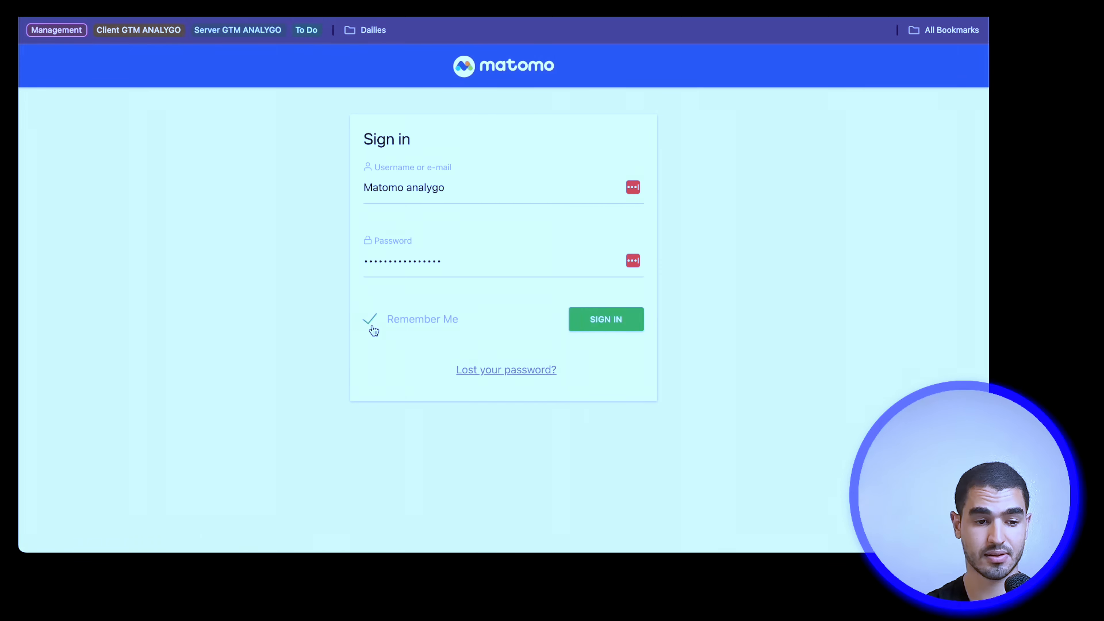
click(626, 320)
scroll(624, 320, down, 1)
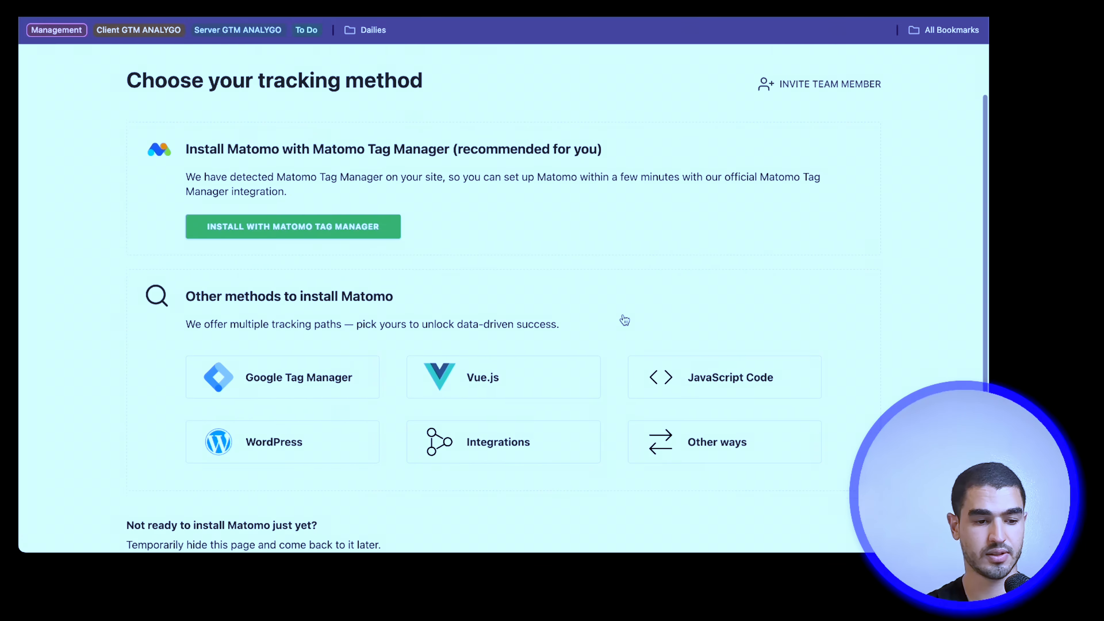
scroll(624, 320, down, 3)
scroll(623, 320, up, 5)
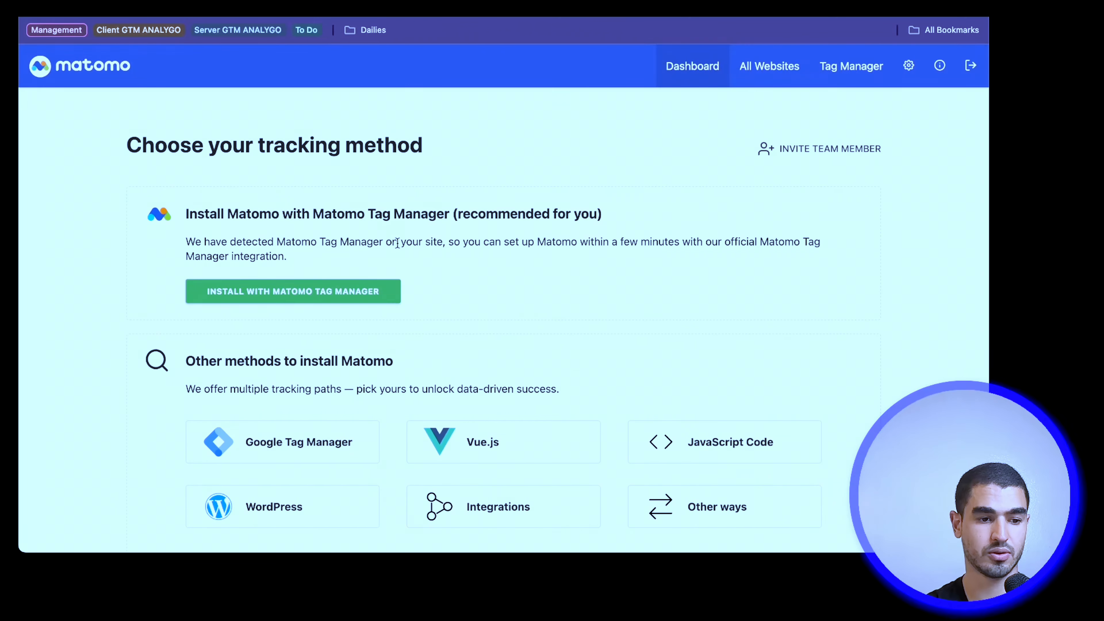
scroll(267, 177, down, 2)
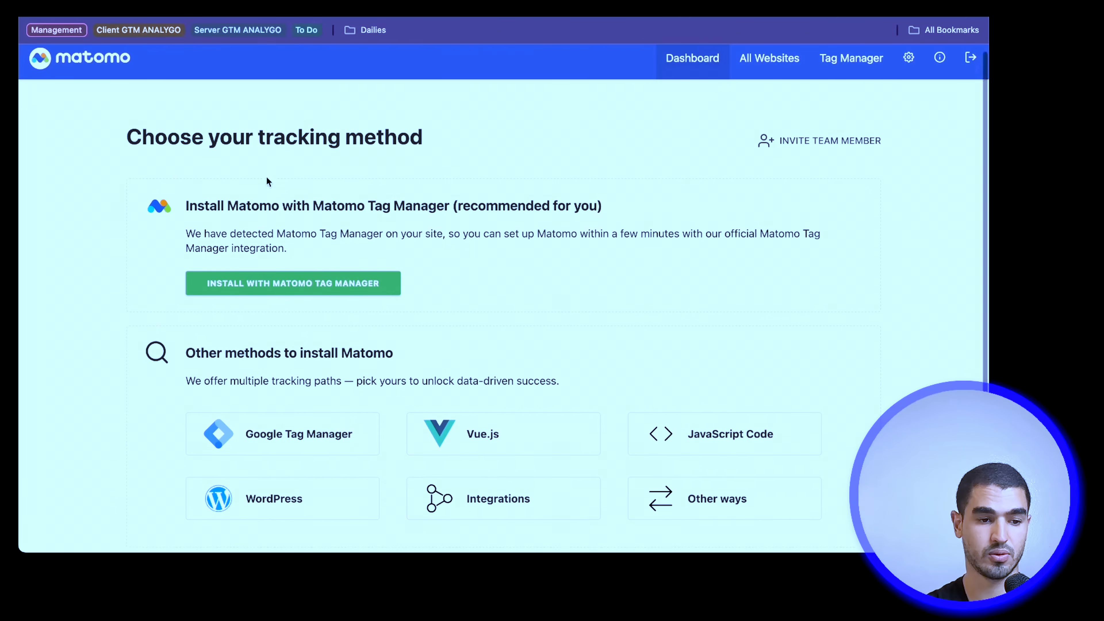
scroll(461, 165, down, 4)
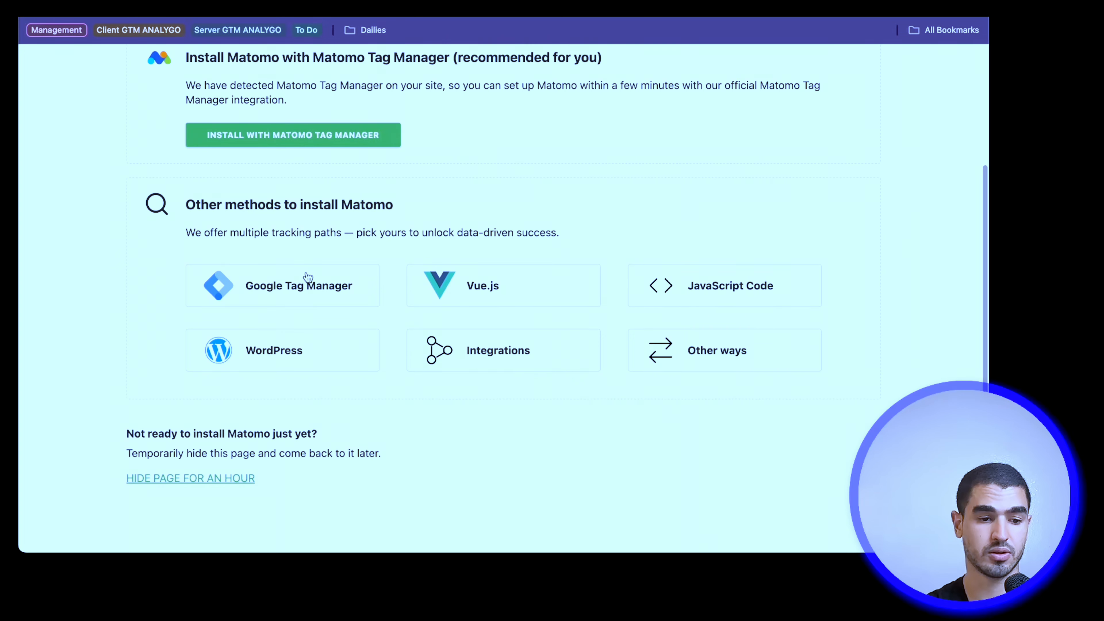